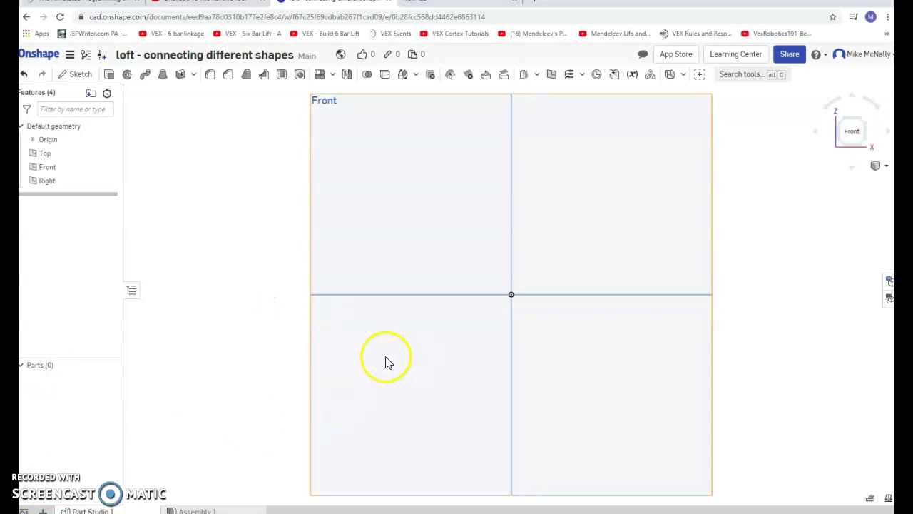
# - Draw a corner rectangle about 2.887 by 1.754 around the origin on the Front plane, then accept Sketch 1
pyautogui.click(79, 75)
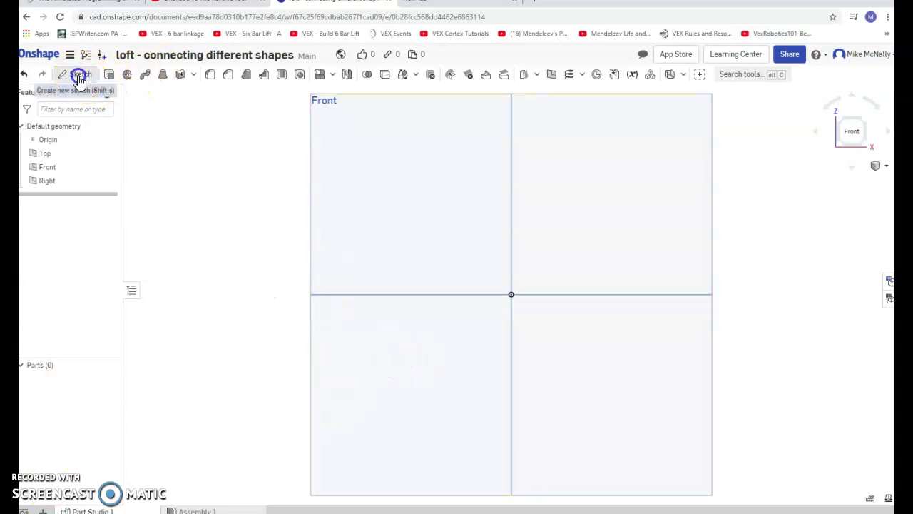
pyautogui.click(444, 229)
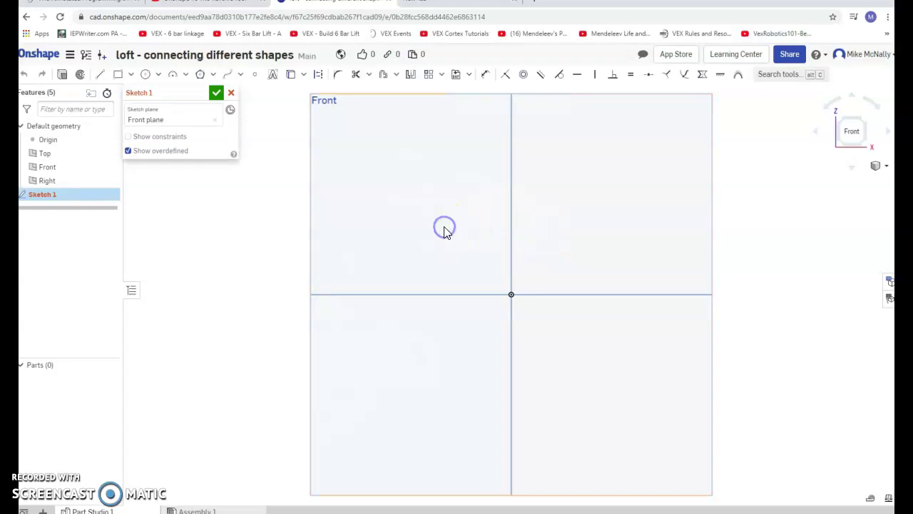
pyautogui.click(132, 76)
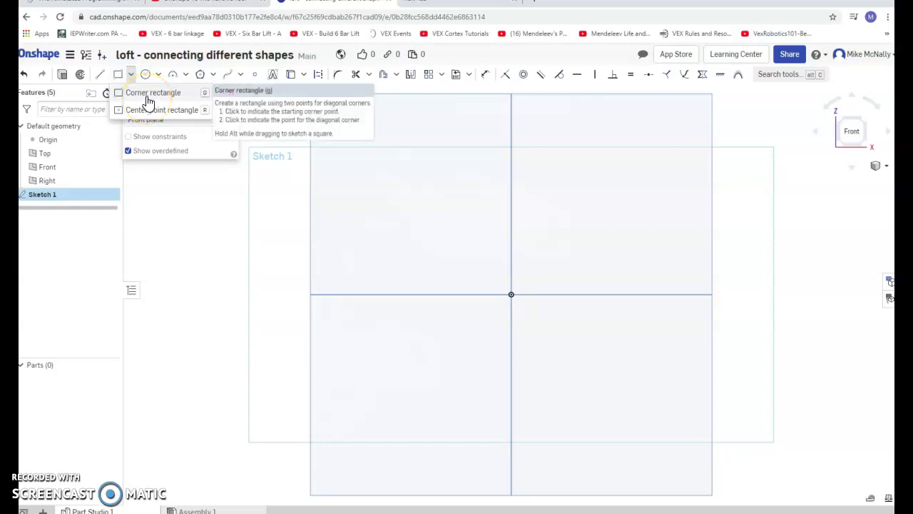
pyautogui.click(147, 100)
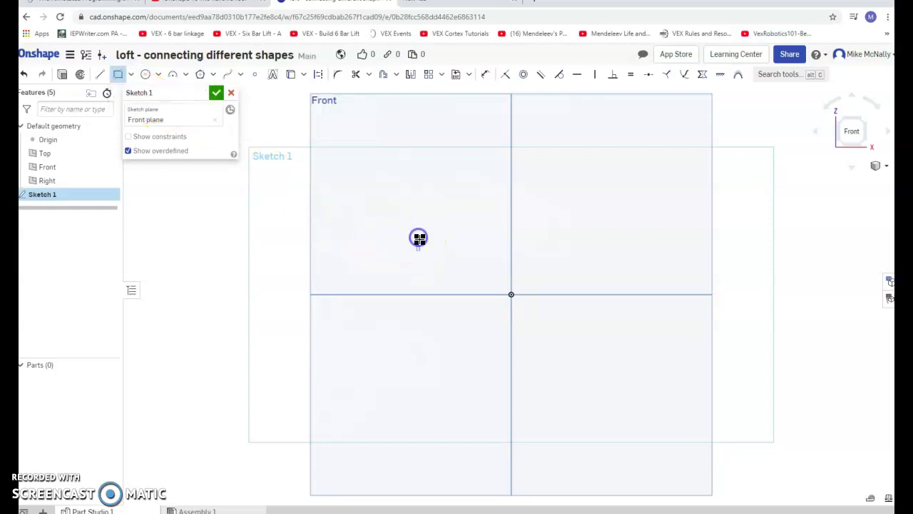
pyautogui.moveTo(419, 238); pyautogui.dragTo(612, 353)
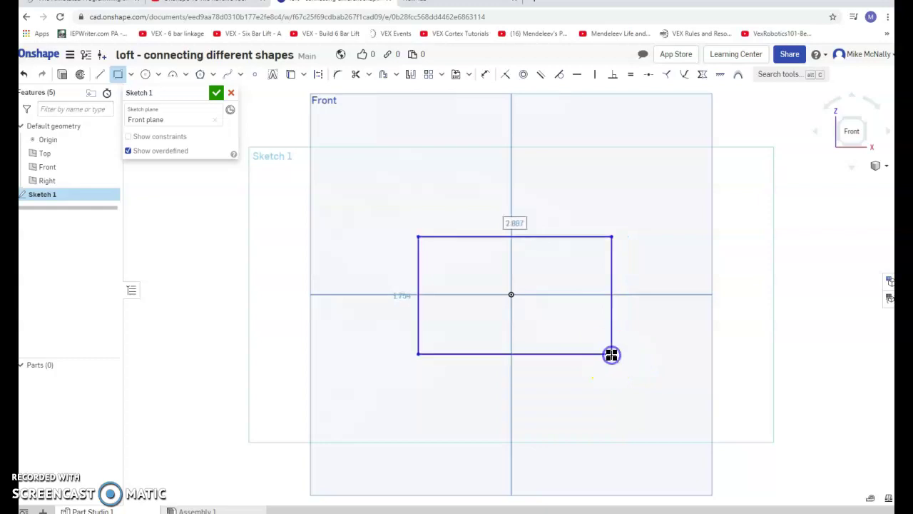
pyautogui.click(216, 92)
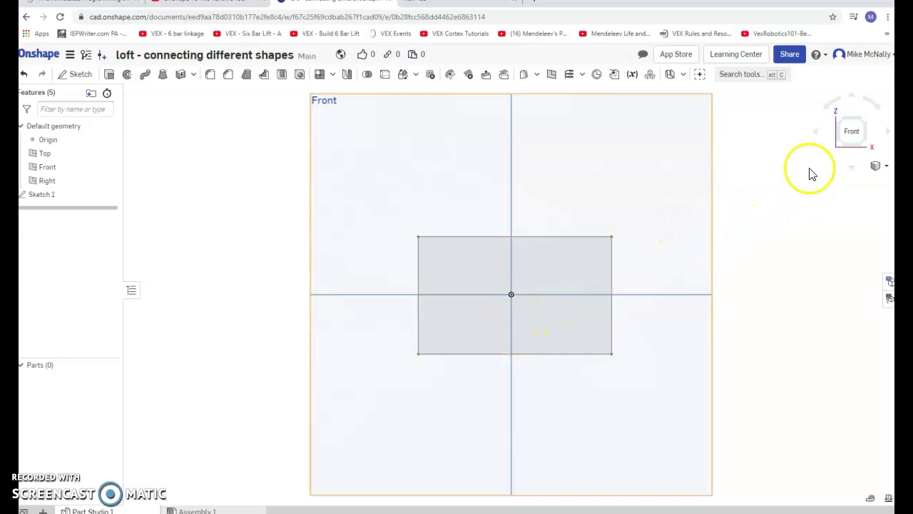
# - Switch to an isometric view showing the Front, Top and Right planes with the rectangle
pyautogui.rightClick(760, 168)
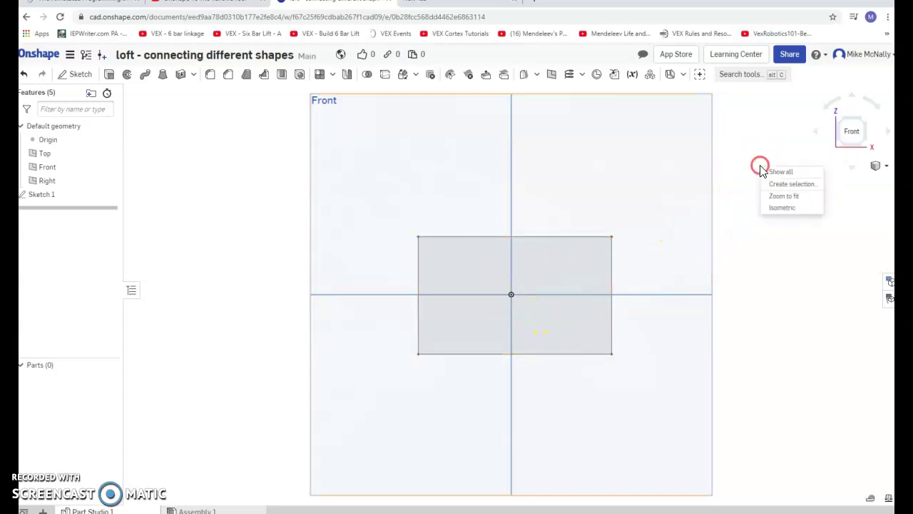
pyautogui.click(775, 208)
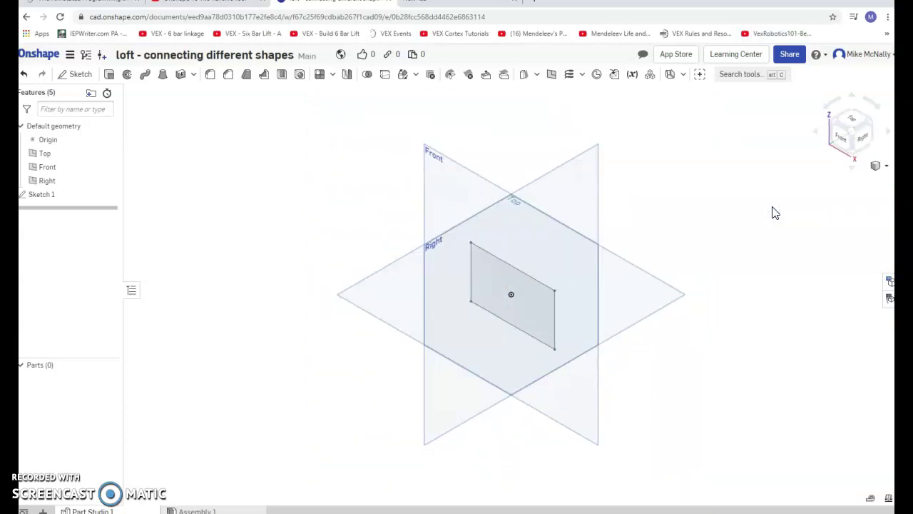
pyautogui.click(453, 178)
pyautogui.click(453, 176)
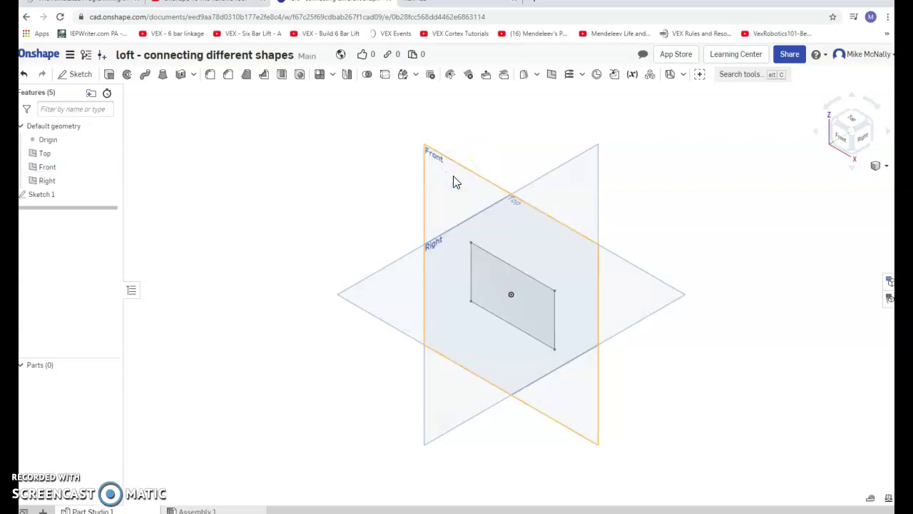
# - Create Plane 1 offset 3 in from the Front plane
pyautogui.rightClick(454, 179)
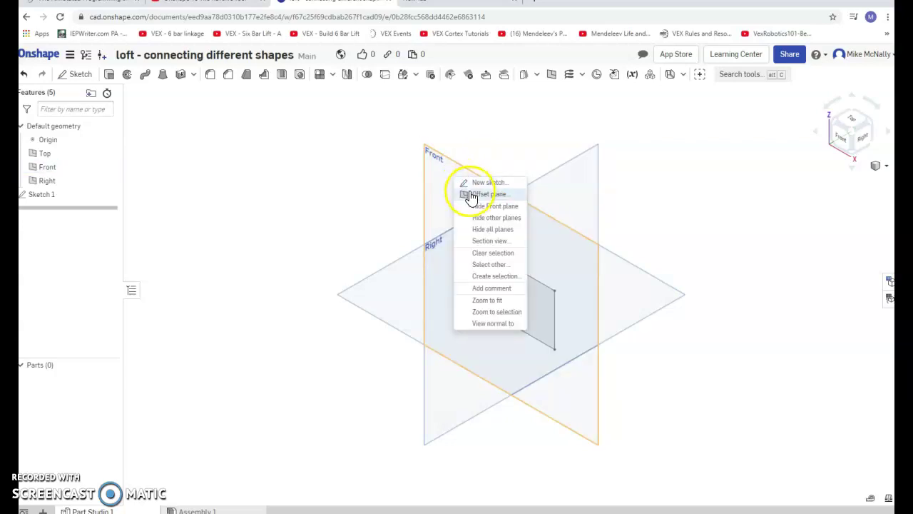
pyautogui.click(471, 195)
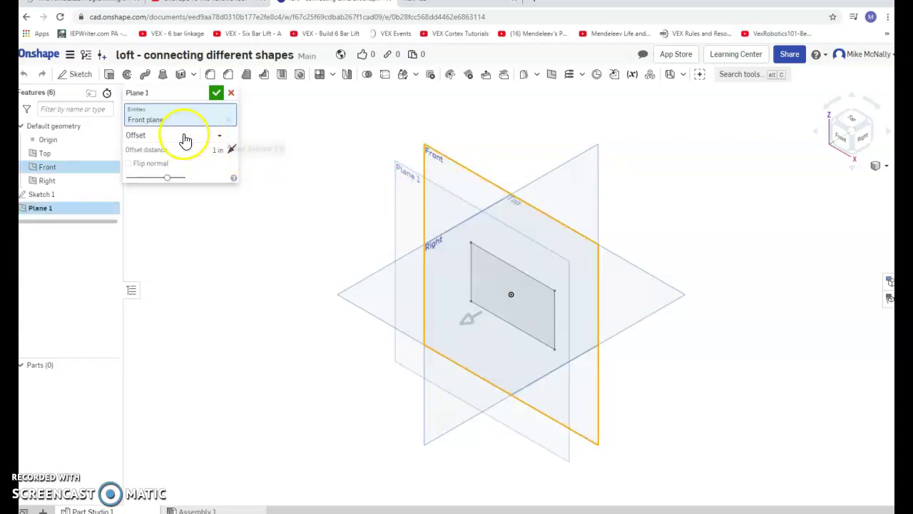
pyautogui.click(210, 149)
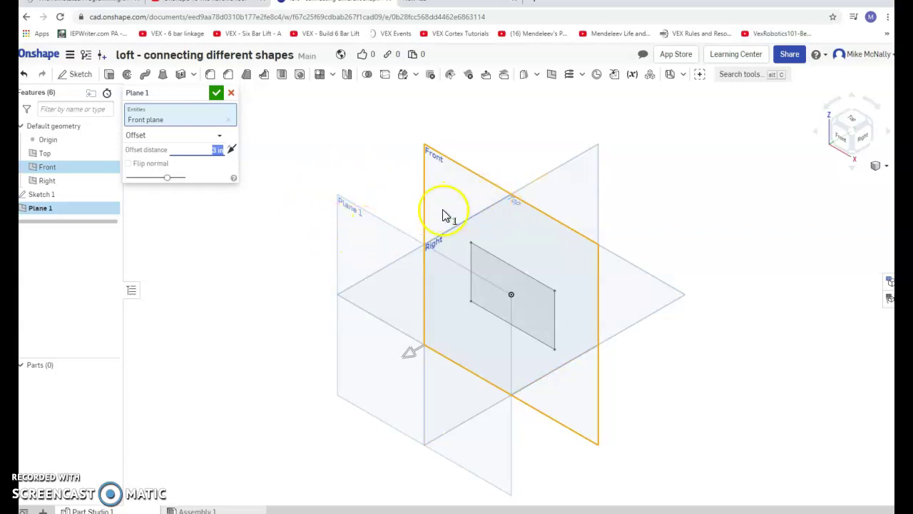
pyautogui.click(217, 94)
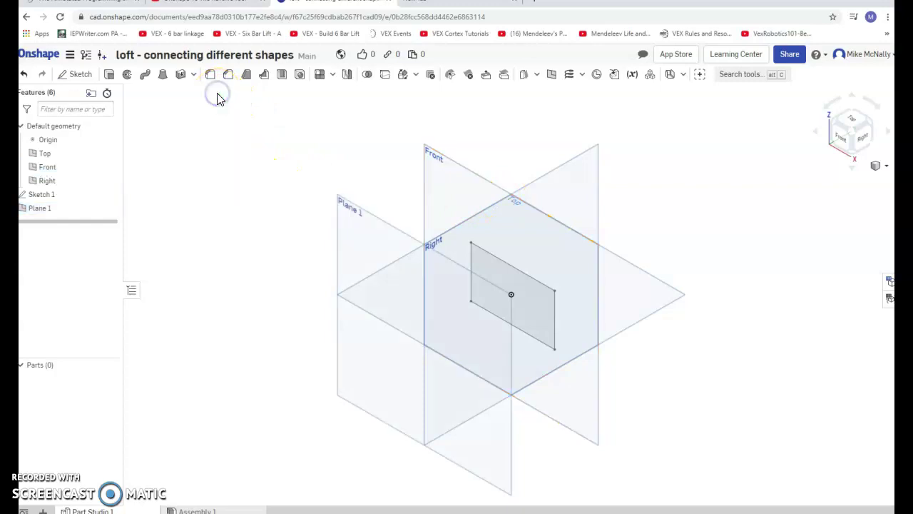
# - View the model from the Front and begin Sketch 2
pyautogui.click(843, 137)
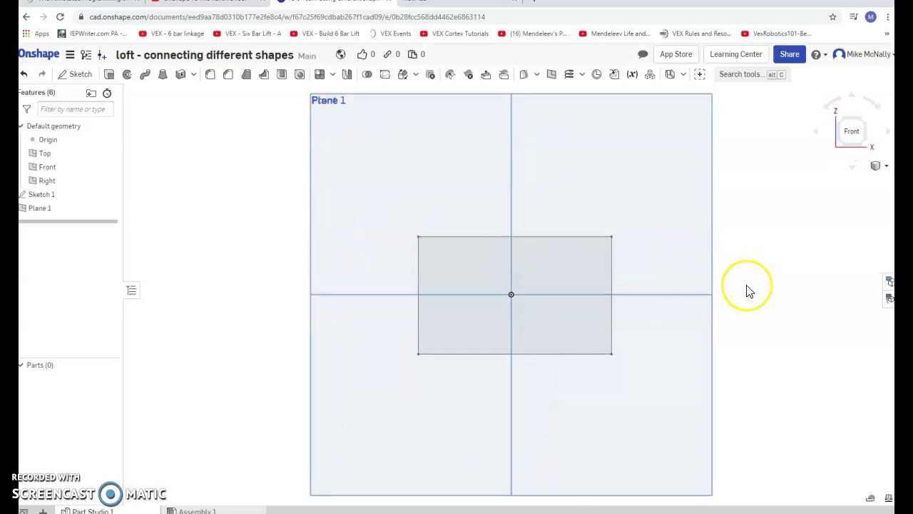
pyautogui.click(76, 74)
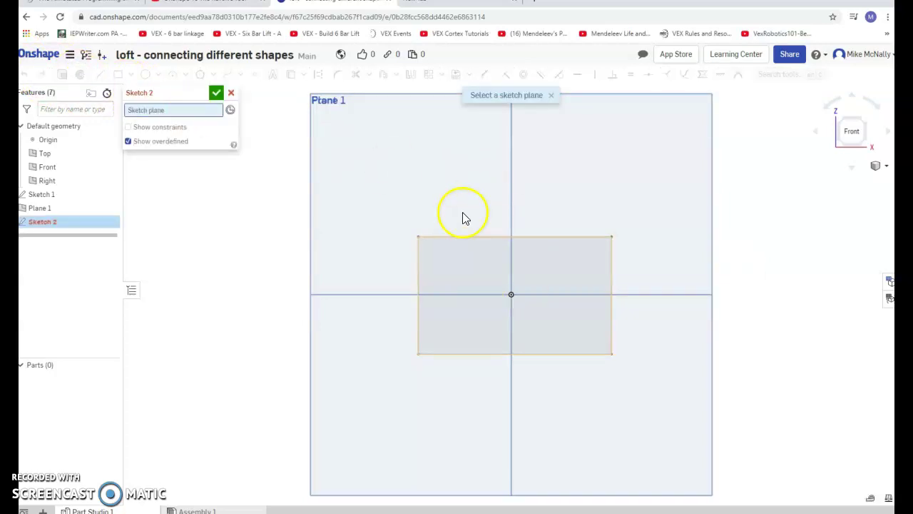
# - On Plane 1, draw an origin-centred ellipse with axes 1.644 and 0.653, then accept Sketch 2
pyautogui.click(368, 146)
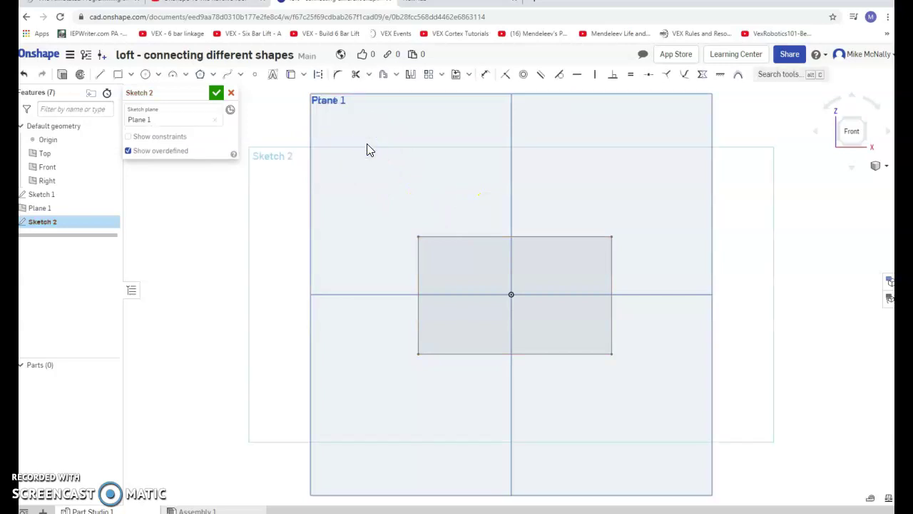
pyautogui.click(158, 74)
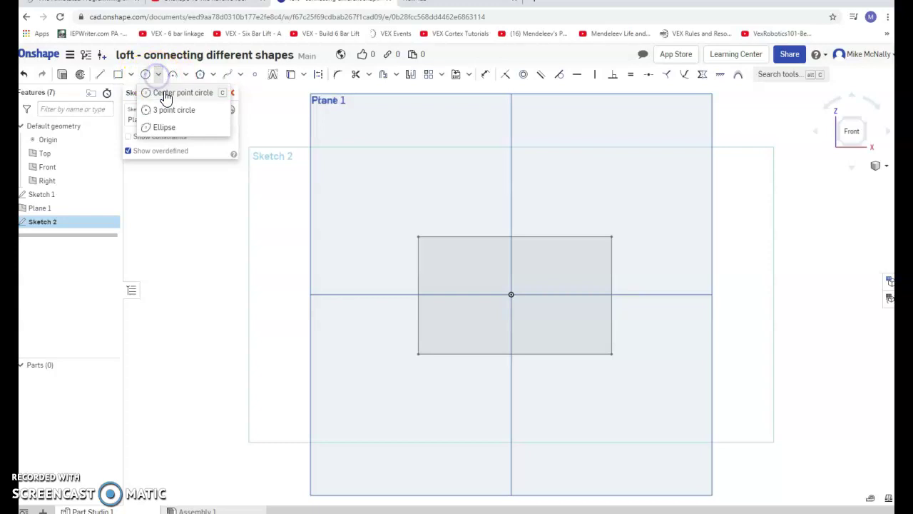
pyautogui.click(177, 129)
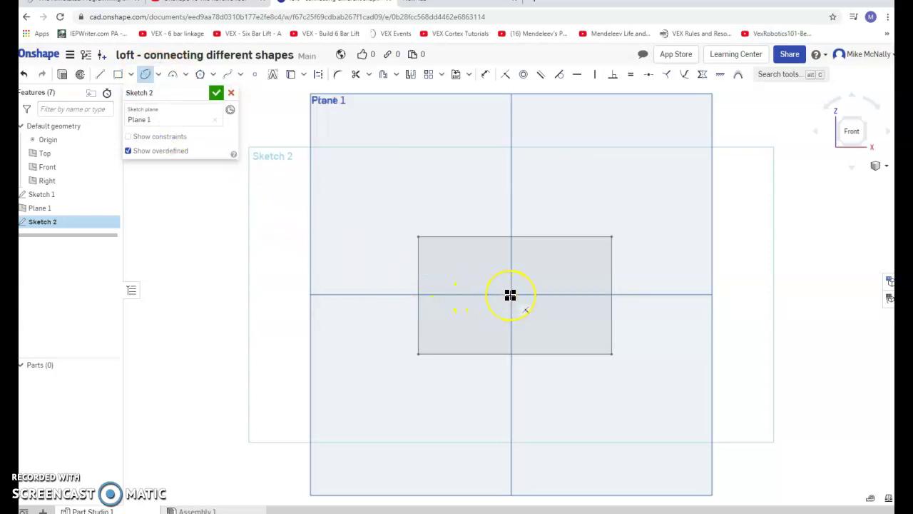
pyautogui.click(510, 294)
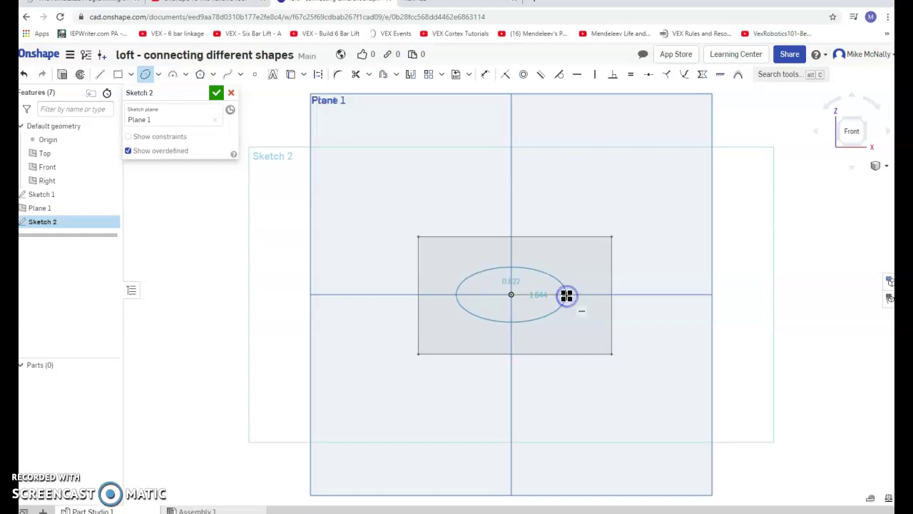
pyautogui.click(567, 295)
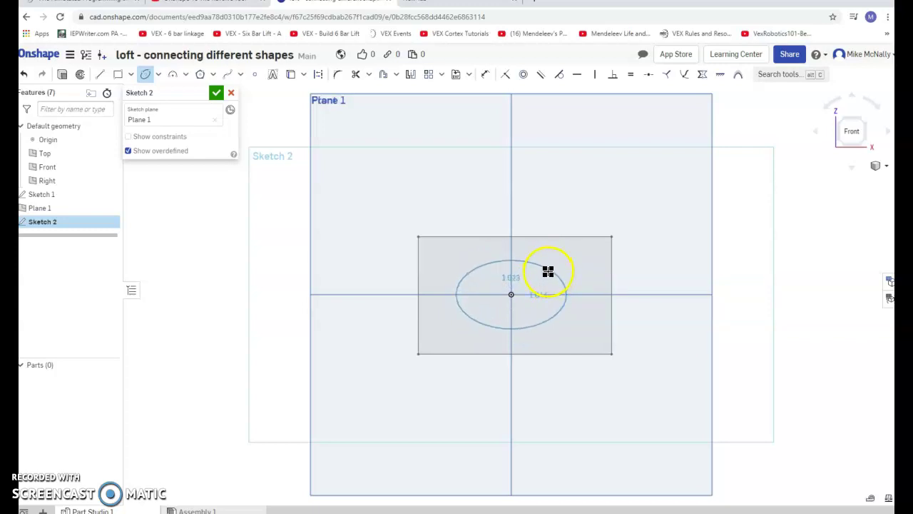
pyautogui.click(545, 278)
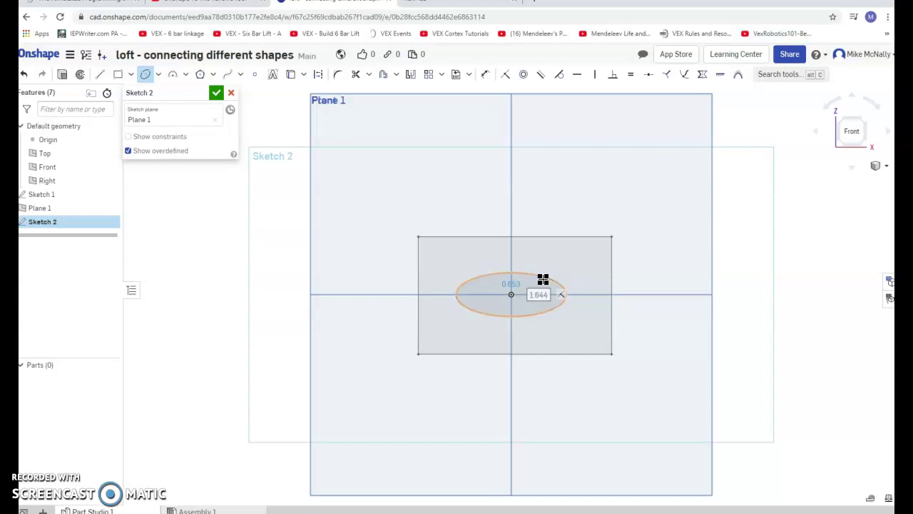
pyautogui.click(385, 122)
pyautogui.click(220, 96)
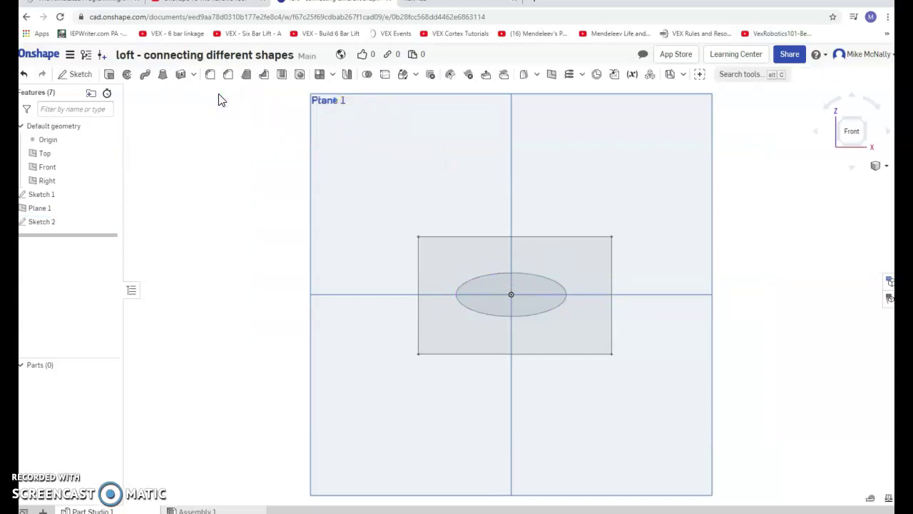
pyautogui.press('Right')
pyautogui.press('Right')
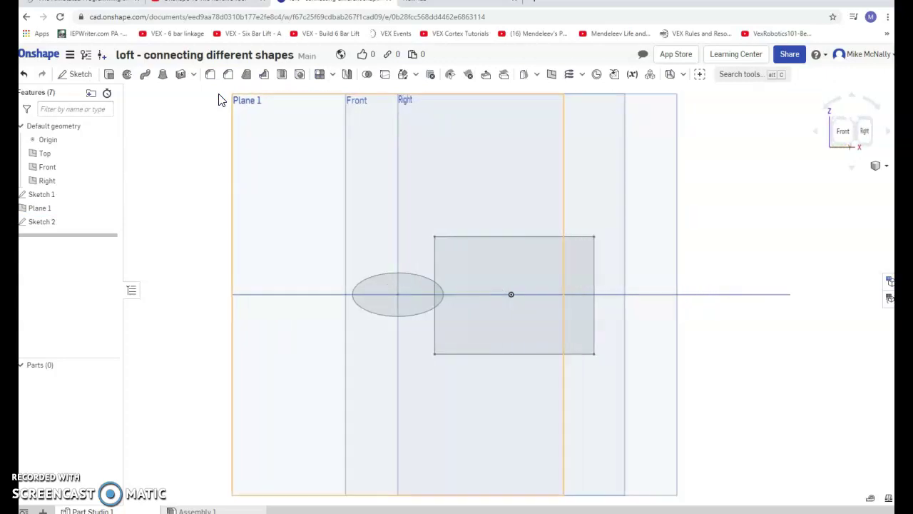
pyautogui.press('Right')
pyautogui.press('Right')
pyautogui.press('Right')
pyautogui.press('Right')
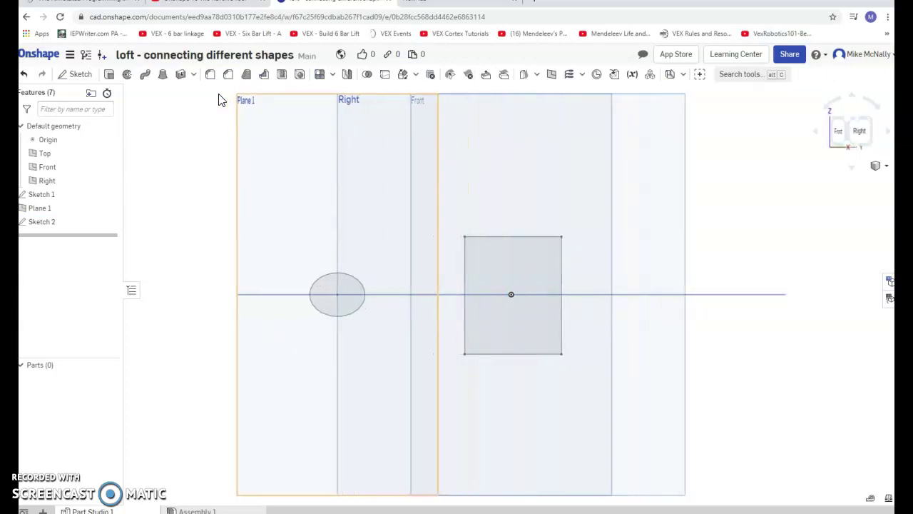
pyautogui.press('Right')
pyautogui.press('Right')
pyautogui.press('Right')
pyautogui.press('Right')
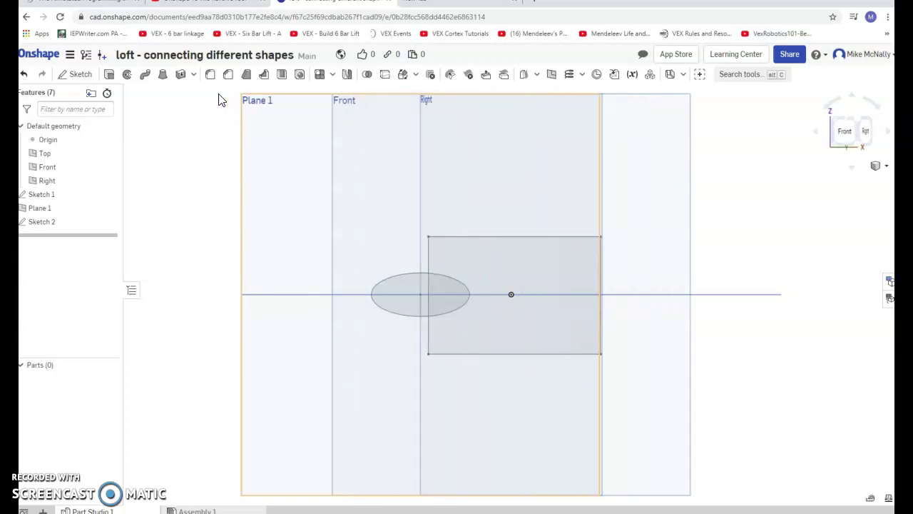
pyautogui.press('Right')
pyautogui.press('Right')
pyautogui.press('Right')
pyautogui.press('Right')
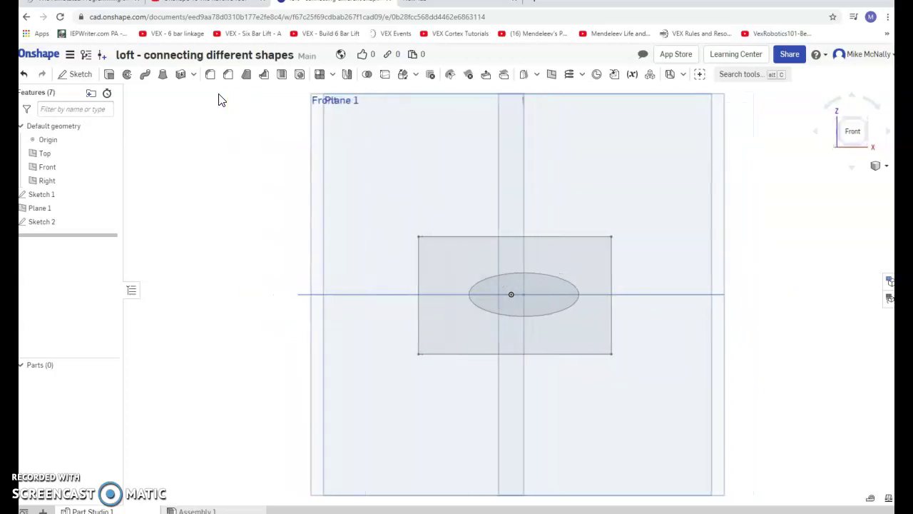
# - Create a solid Loft 1 from the ellipse profile to the rectangle profile
pyautogui.click(162, 77)
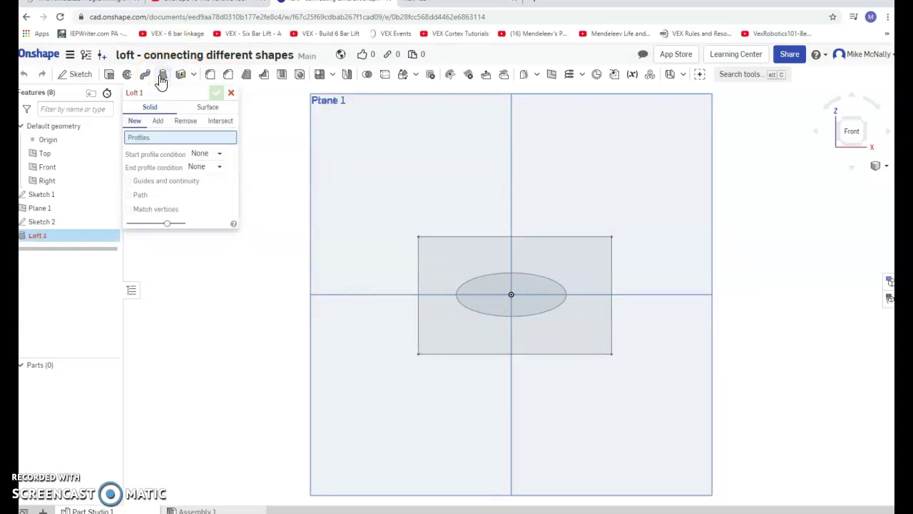
pyautogui.press('Right')
pyautogui.press('Right')
pyautogui.press('Right')
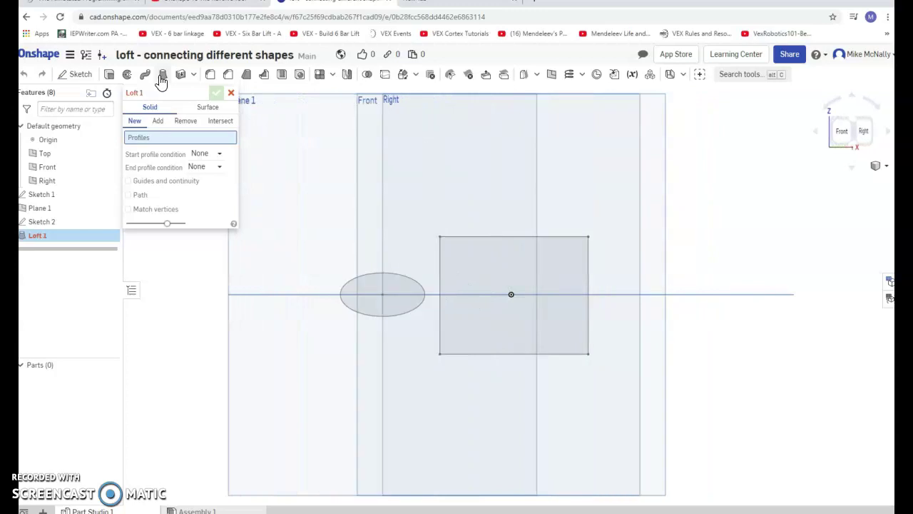
pyautogui.click(381, 289)
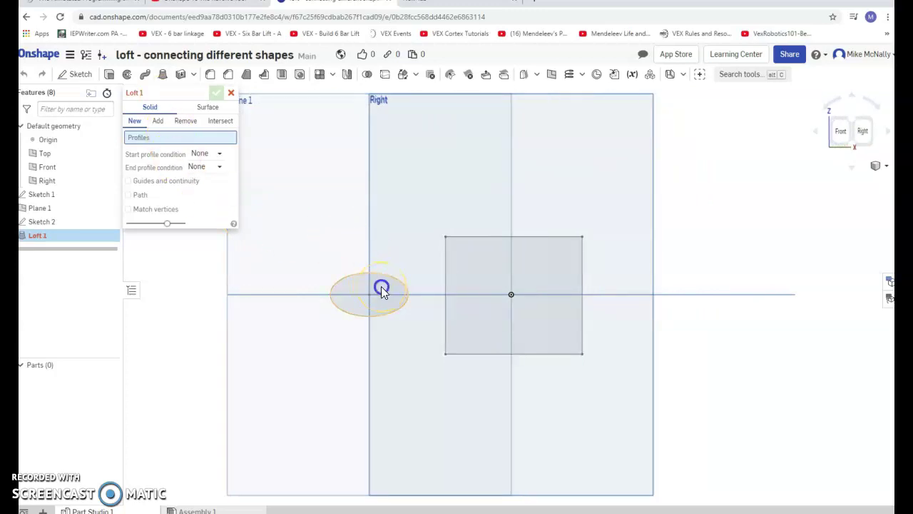
pyautogui.click(564, 276)
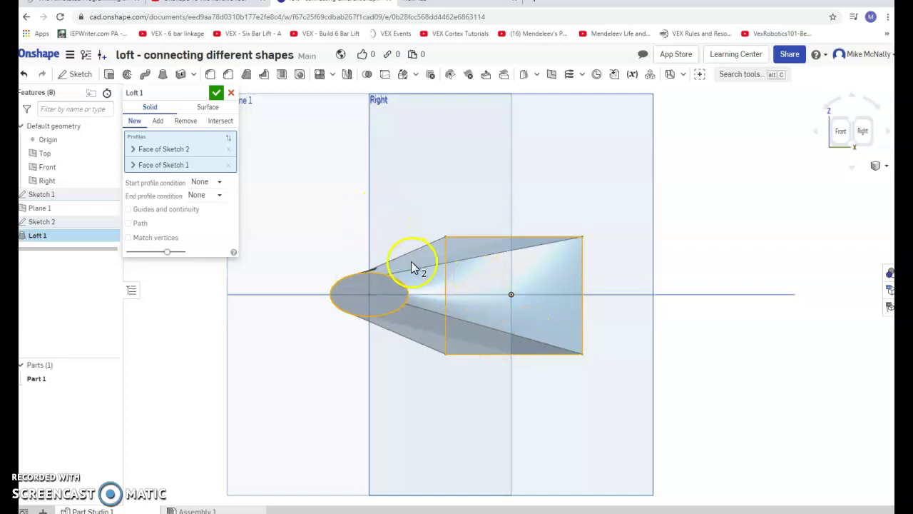
pyautogui.click(216, 95)
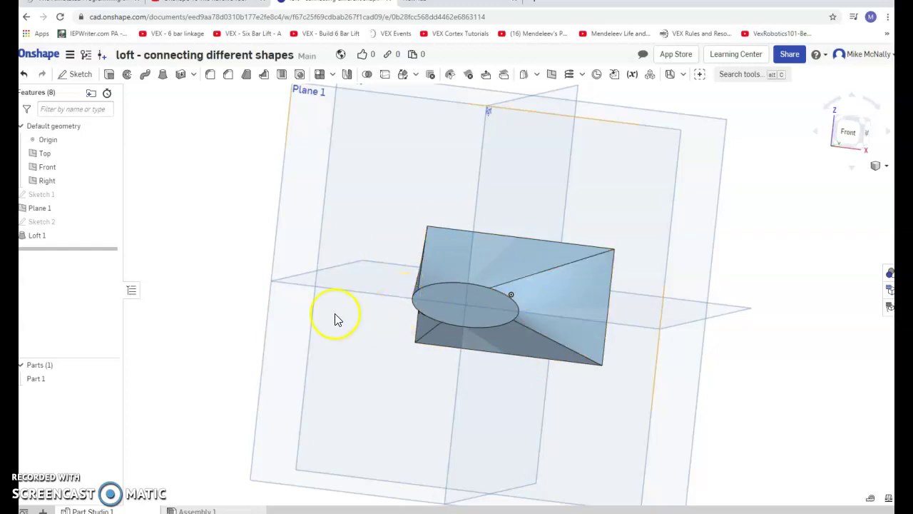
# - Draw a small centre-point circle at the ellipse centre on the loft's ellipse end face
pyautogui.click(849, 134)
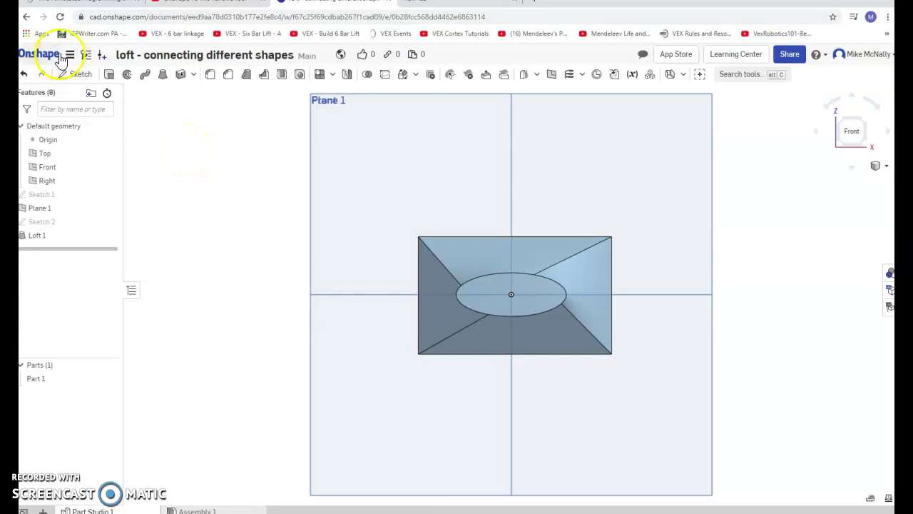
pyautogui.click(75, 74)
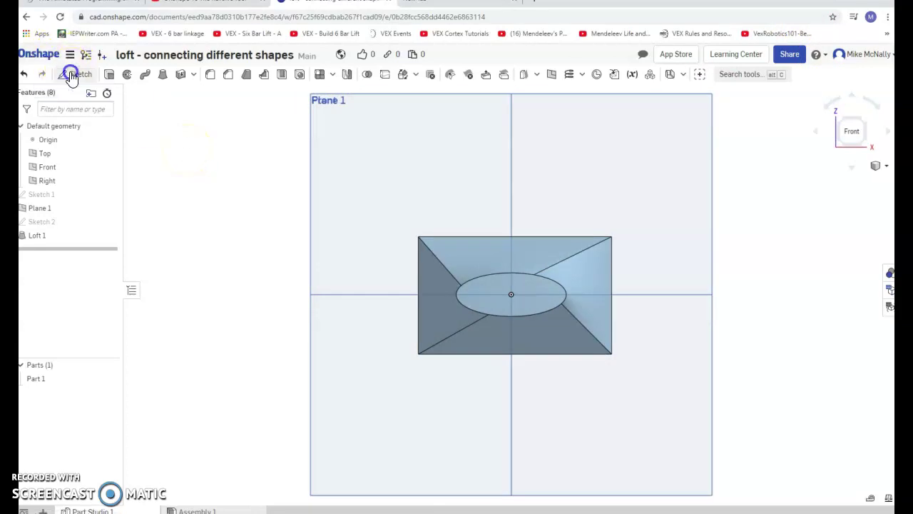
pyautogui.click(492, 305)
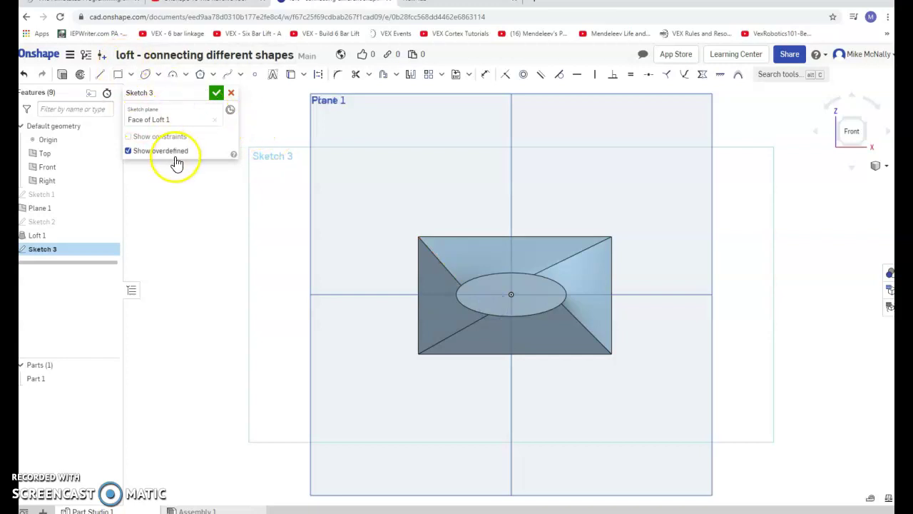
pyautogui.click(214, 75)
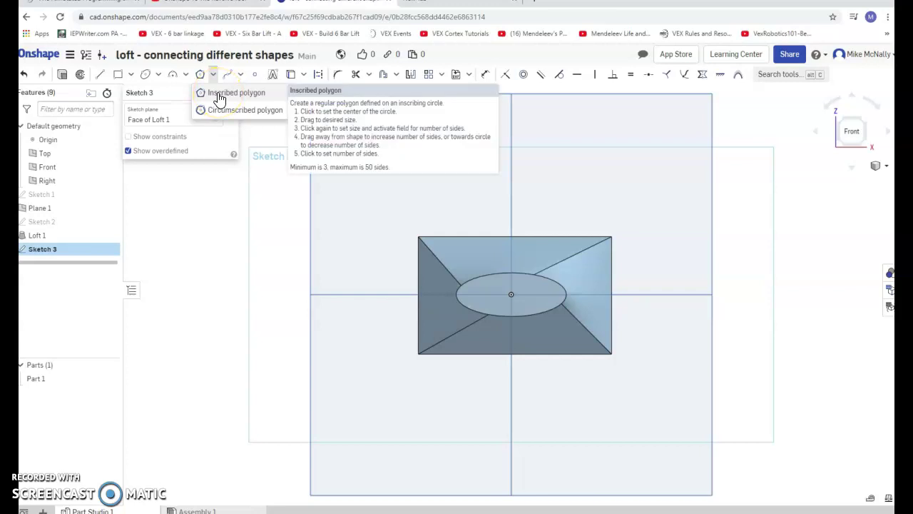
pyautogui.click(158, 75)
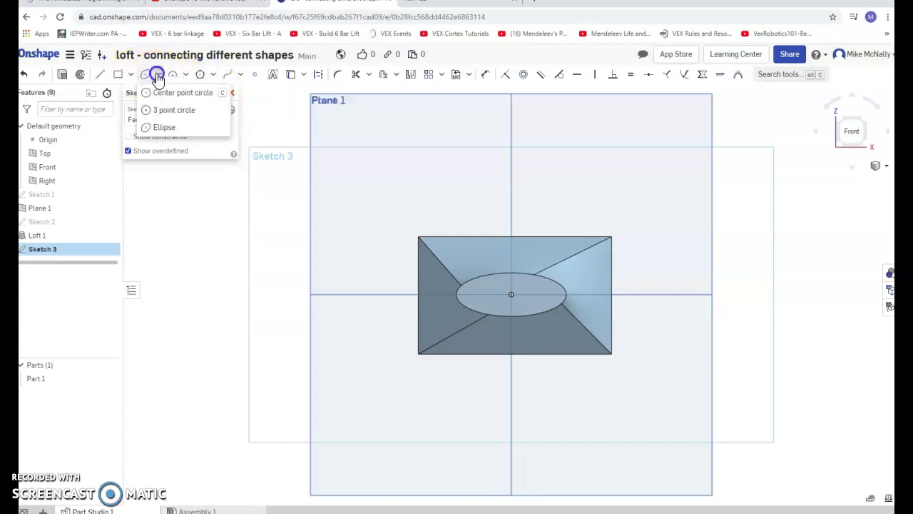
pyautogui.click(164, 93)
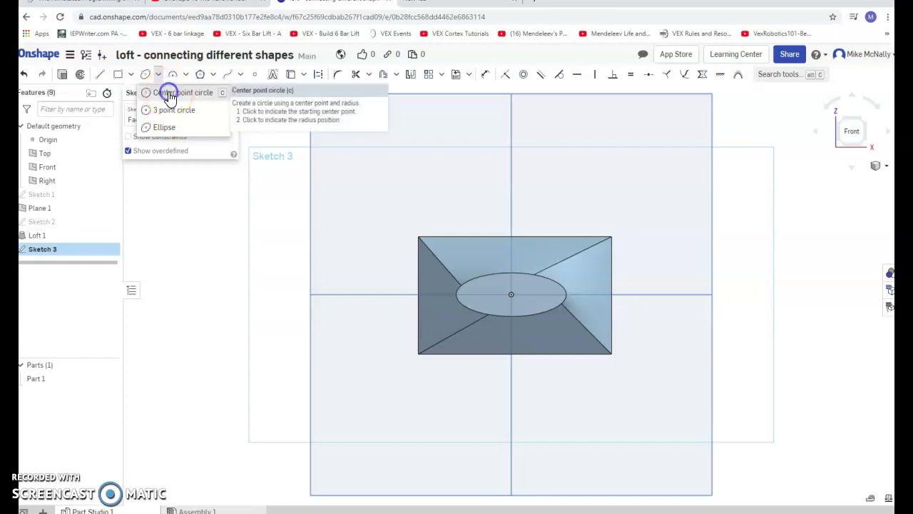
pyautogui.click(514, 296)
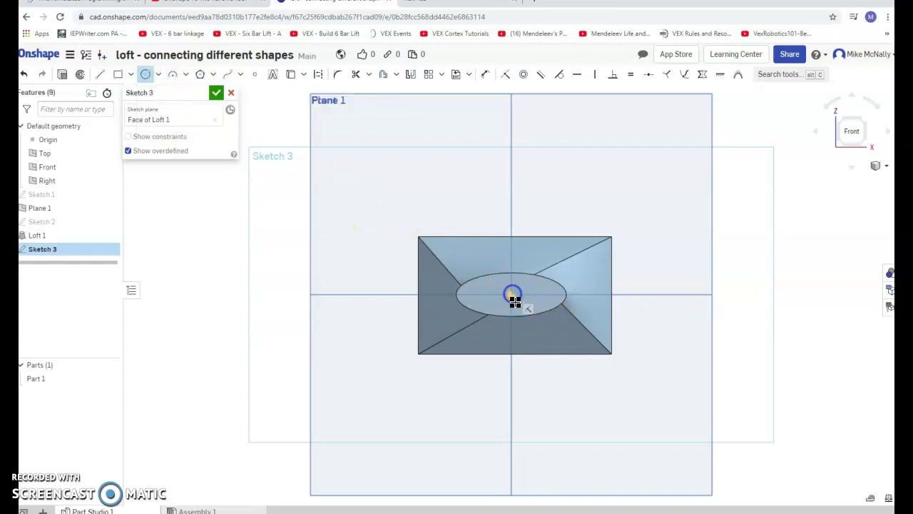
pyautogui.click(514, 301)
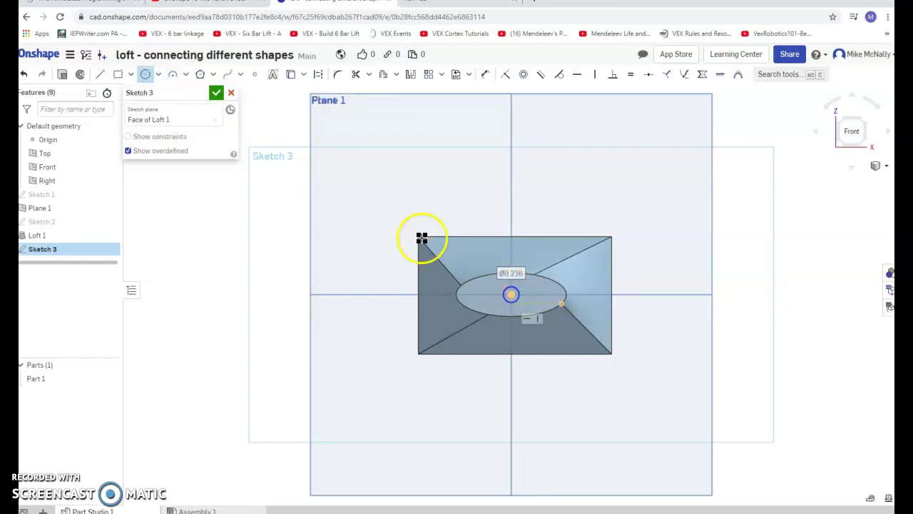
# - Accept the circle sketch and turn the view to face the rectangular end square-on
pyautogui.click(216, 92)
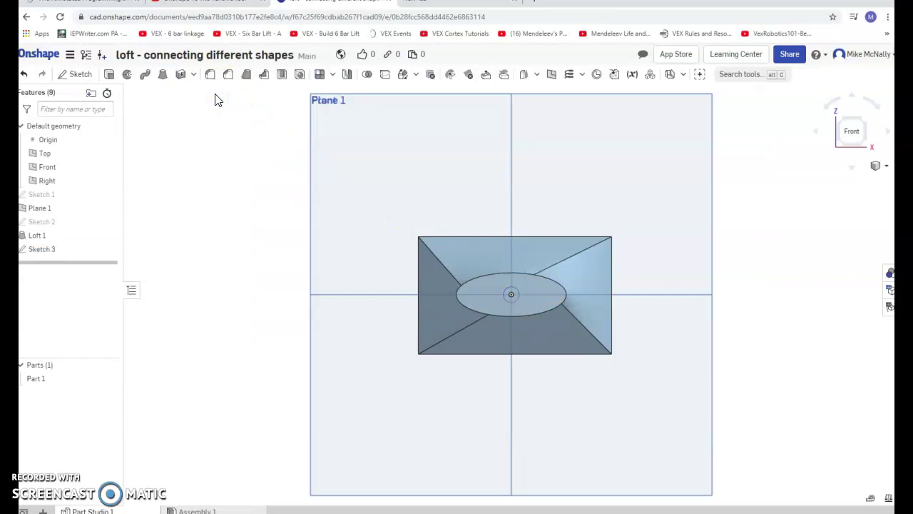
pyautogui.press('Left')
pyautogui.press('Left')
pyautogui.press('Left')
pyautogui.press('Left')
pyautogui.press('Left')
pyautogui.press('Left')
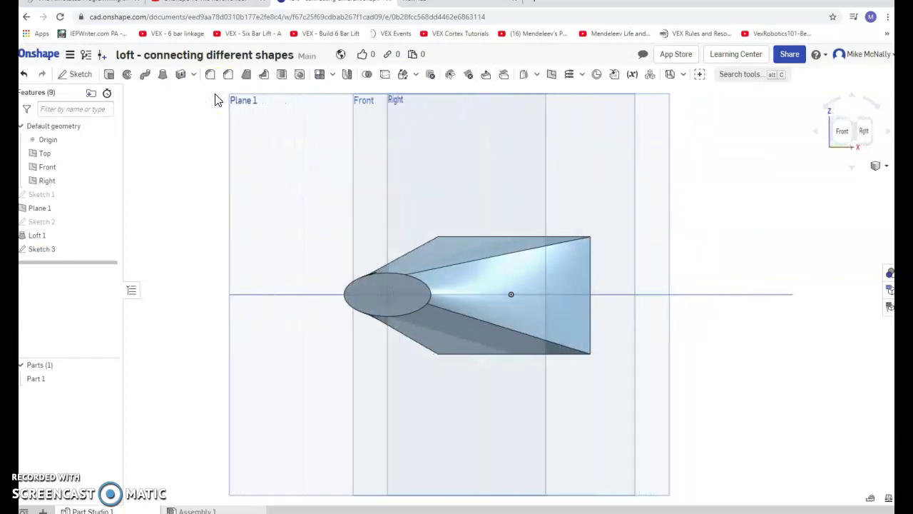
pyautogui.press('Left')
pyautogui.press('Left')
pyautogui.press('Left')
pyautogui.press('Left')
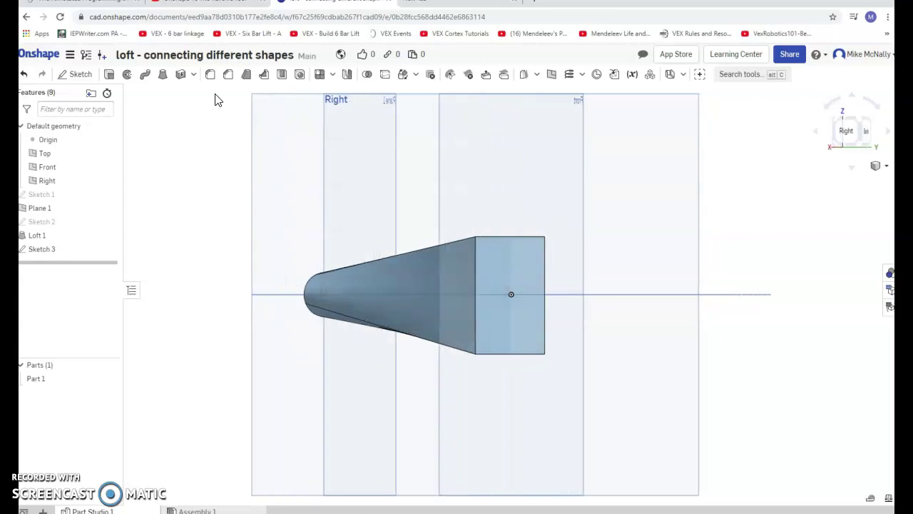
pyautogui.press('Left')
pyautogui.press('Left')
pyautogui.press('Left')
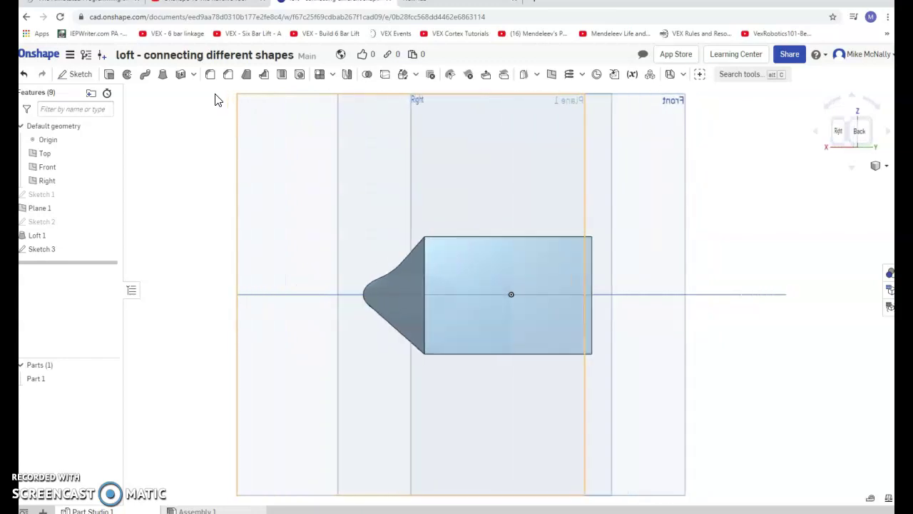
pyautogui.press('Left')
pyautogui.press('Left')
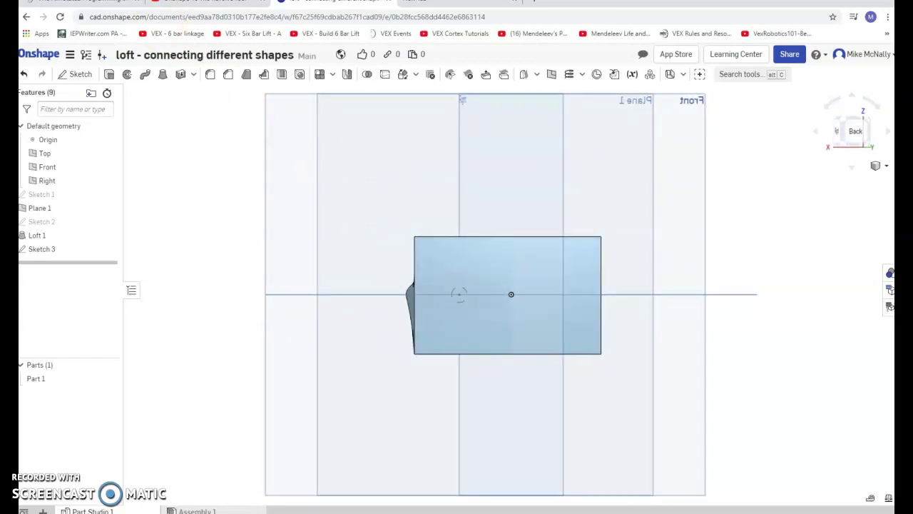
# - Draw a closed three-line triangle around the origin on the rectangular face, then accept Sketch 4
pyautogui.click(75, 76)
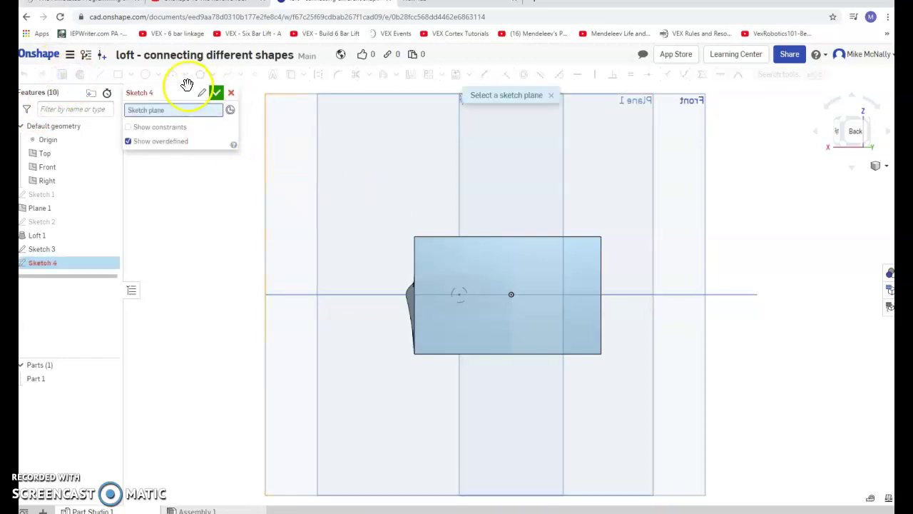
pyautogui.click(487, 267)
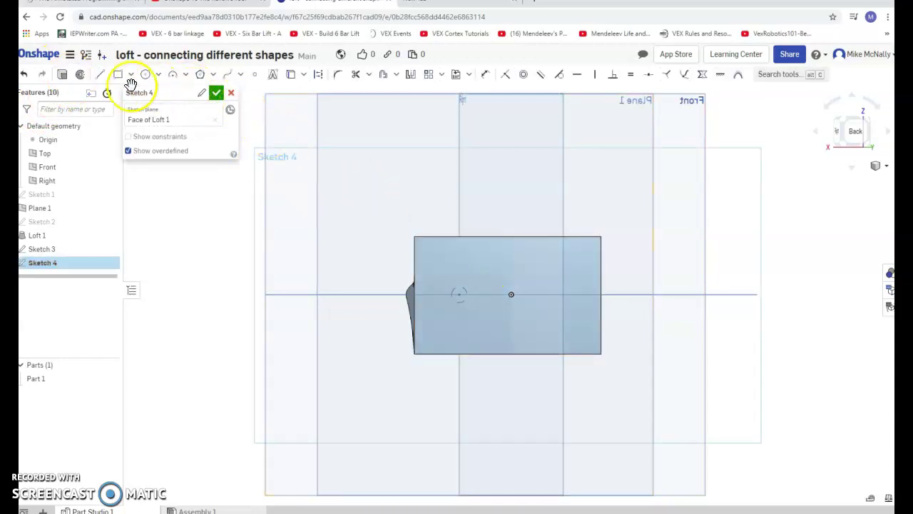
pyautogui.click(100, 75)
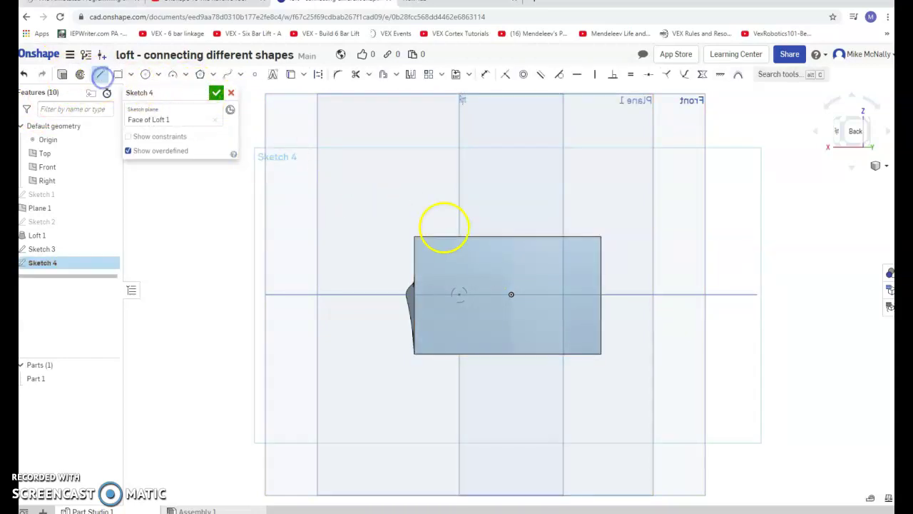
pyautogui.click(510, 257)
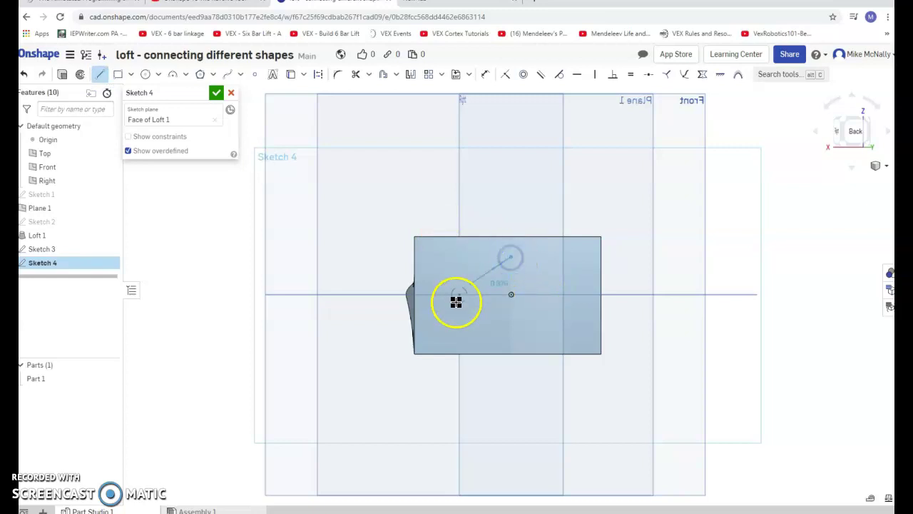
pyautogui.click(441, 335)
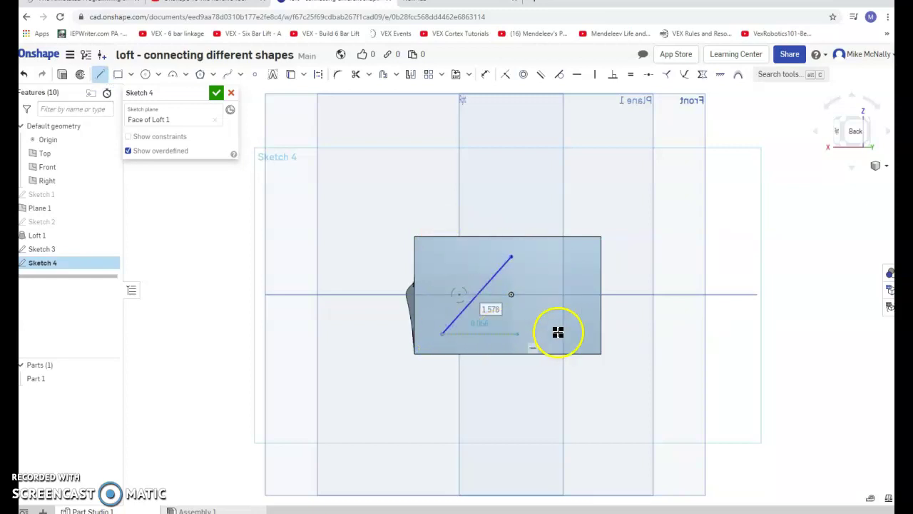
pyautogui.click(579, 333)
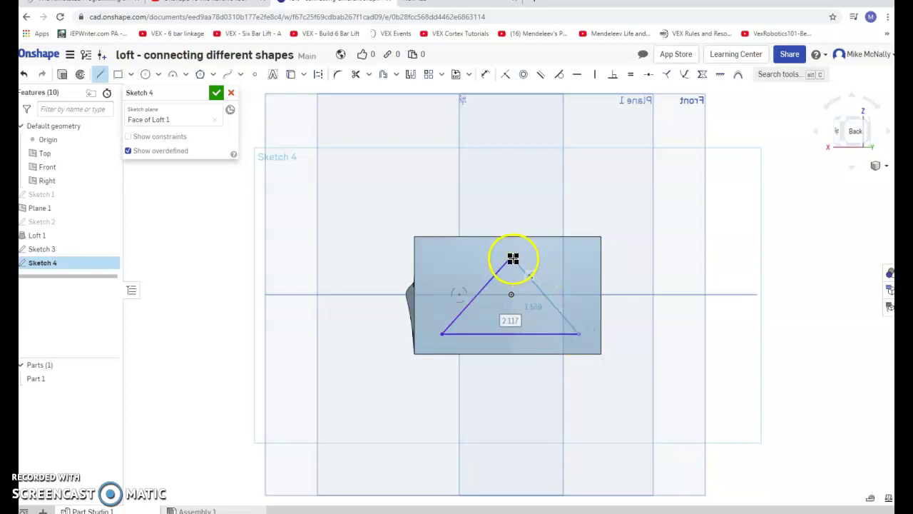
pyautogui.click(511, 259)
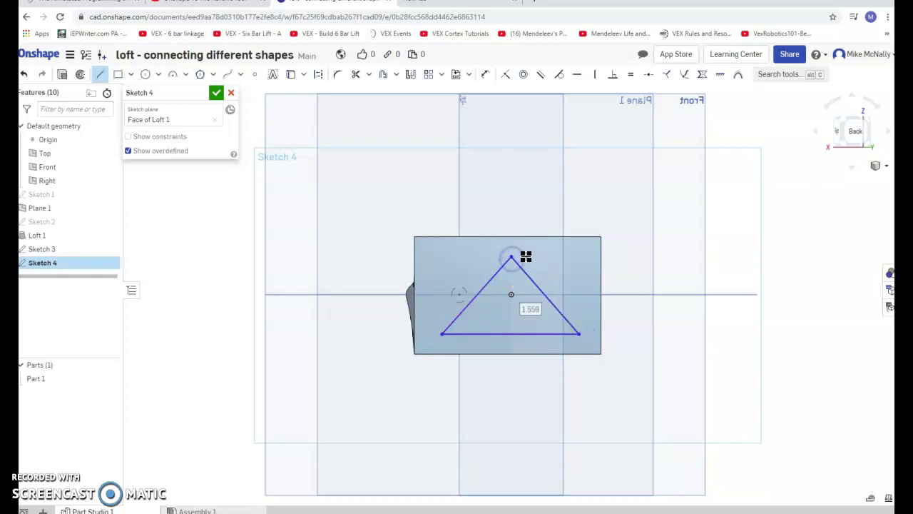
pyautogui.click(215, 94)
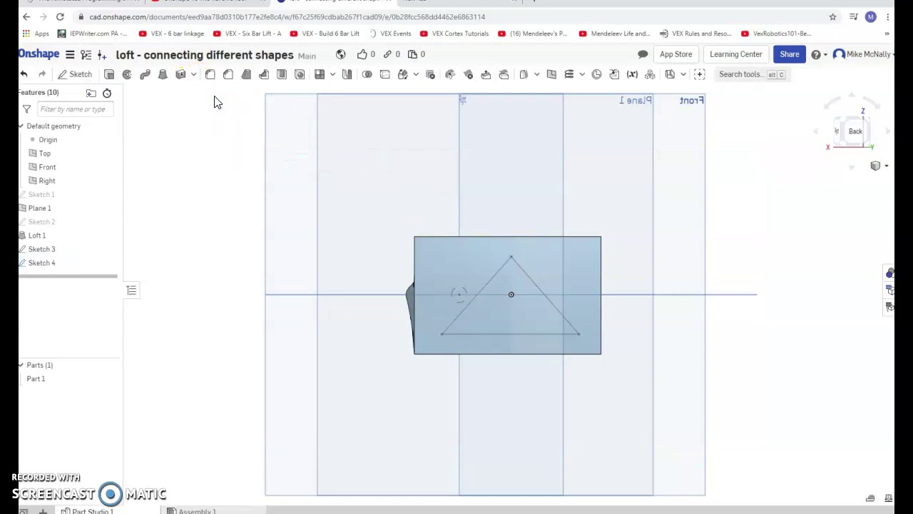
# - Start Loft 2 with the Sketch 4 triangle as the first profile
pyautogui.press('Left')
pyautogui.press('Left')
pyautogui.press('Left')
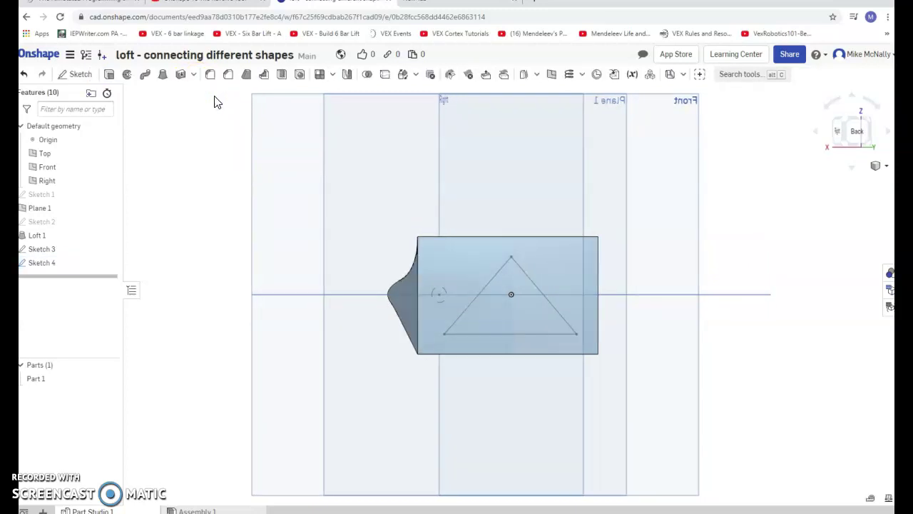
pyautogui.press('Left')
pyautogui.press('Left')
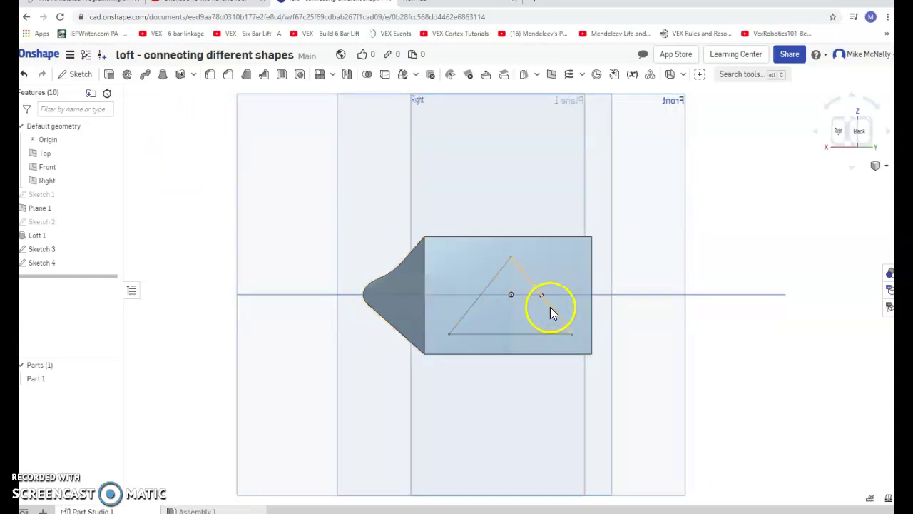
pyautogui.click(521, 299)
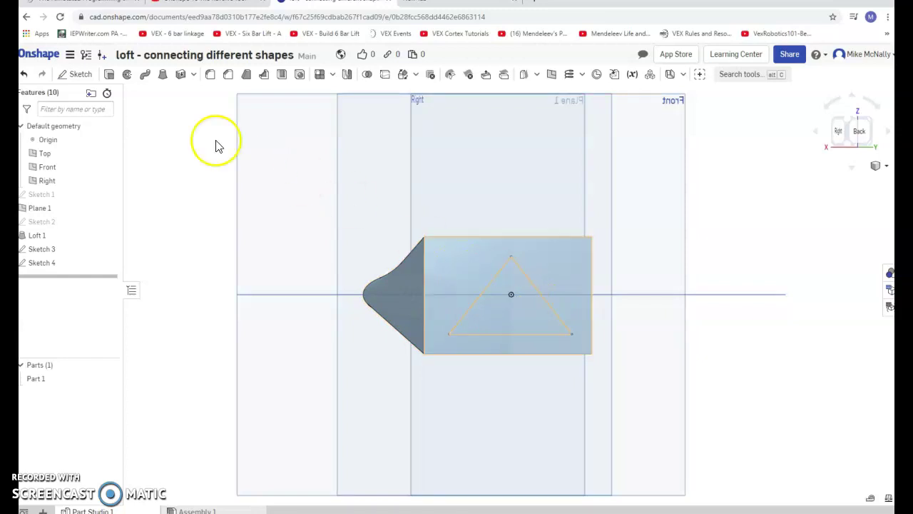
pyautogui.click(163, 76)
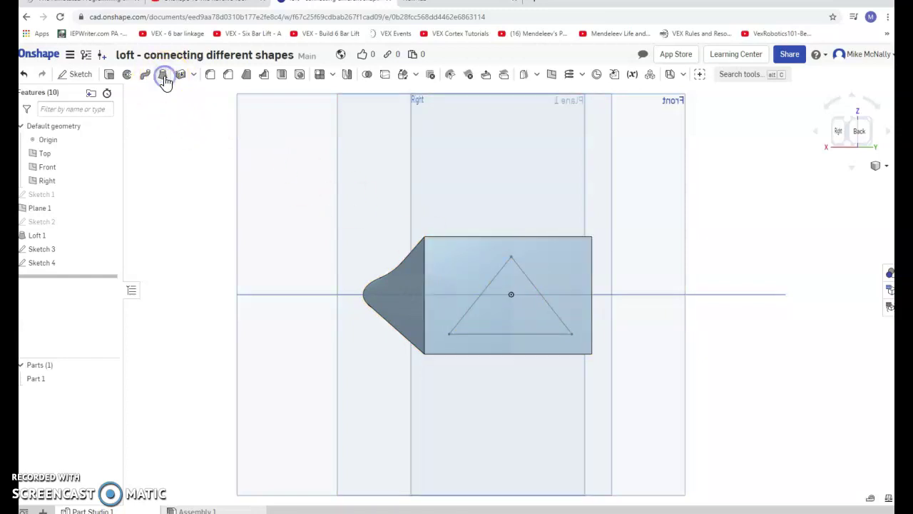
pyautogui.click(492, 322)
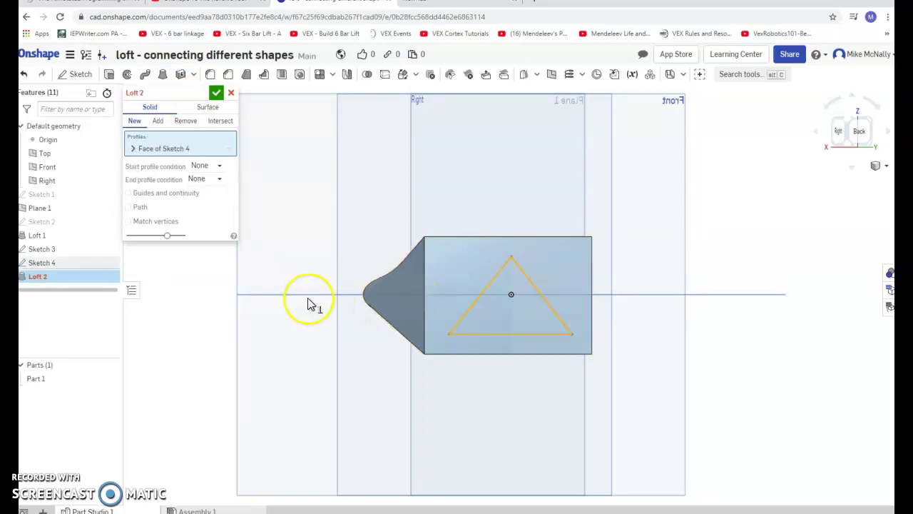
# - Add the Sketch 3 small circle as the second profile and set the loft to Remove
pyautogui.press('Left')
pyautogui.press('Left')
pyautogui.press('Left')
pyautogui.press('Left')
pyautogui.press('Left')
pyautogui.press('Left')
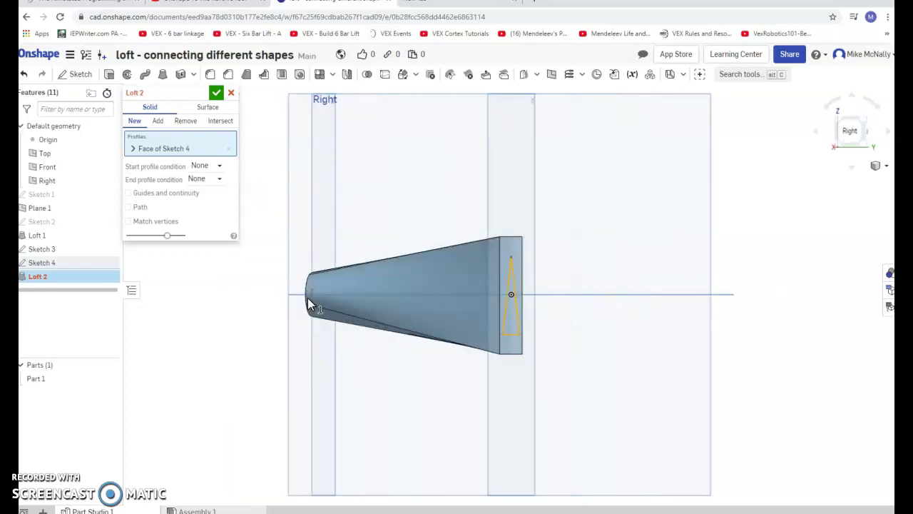
pyautogui.press('Left')
pyautogui.click(418, 303)
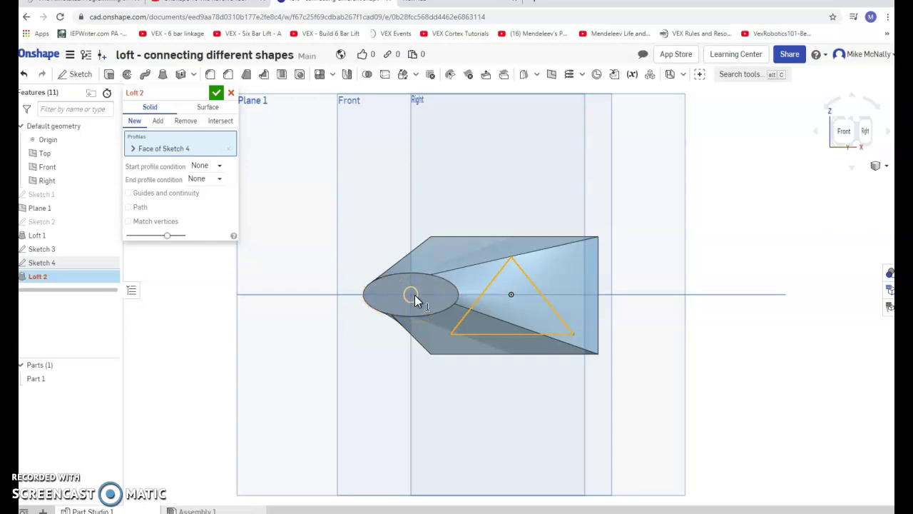
pyautogui.click(415, 295)
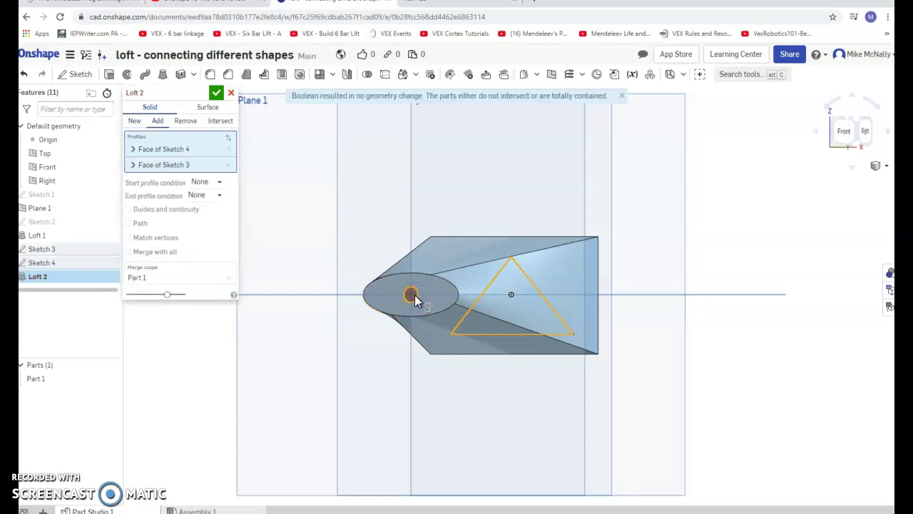
pyautogui.click(308, 229)
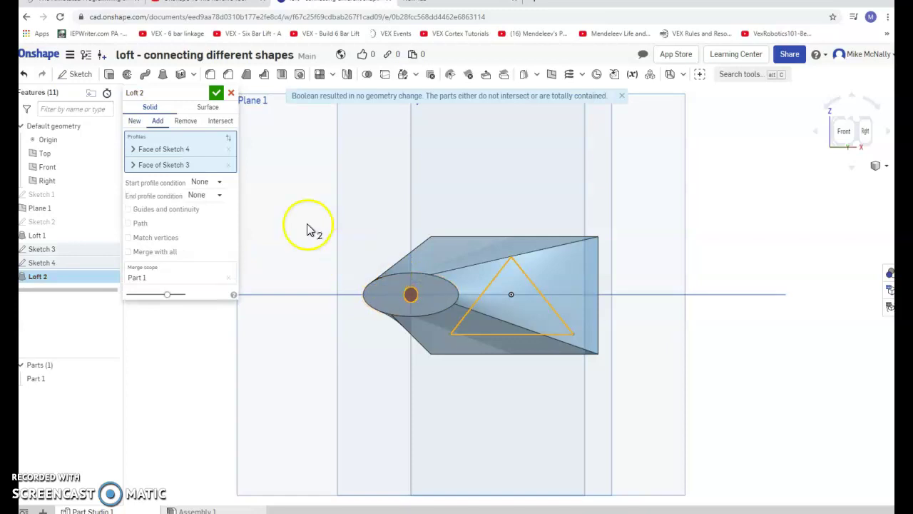
pyautogui.click(184, 121)
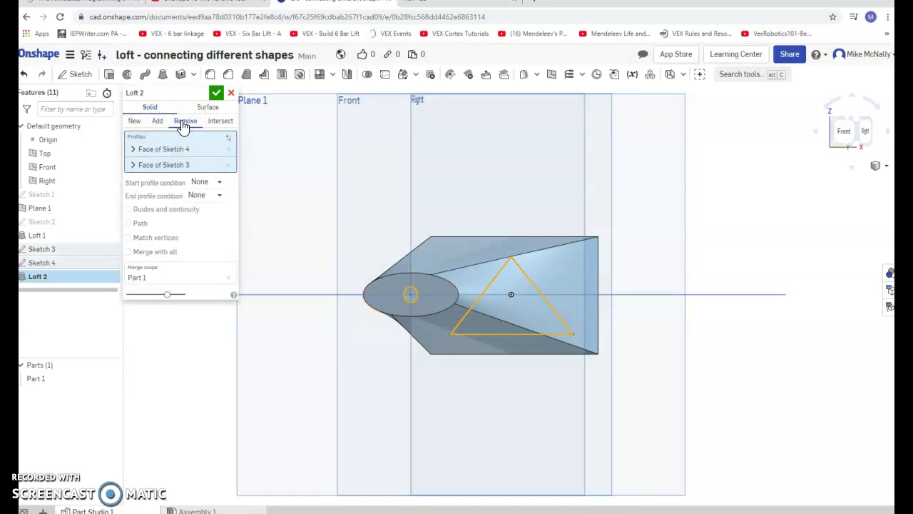
pyautogui.click(216, 95)
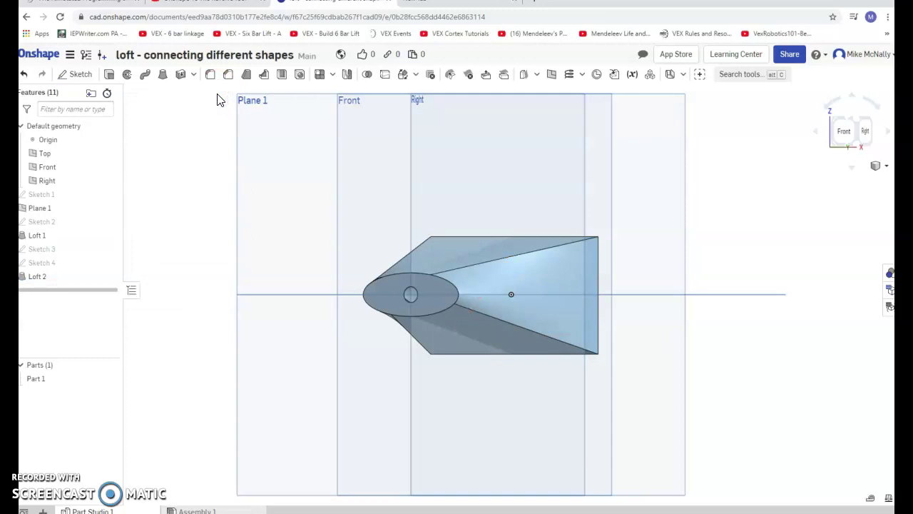
pyautogui.press('Left')
pyautogui.press('Left')
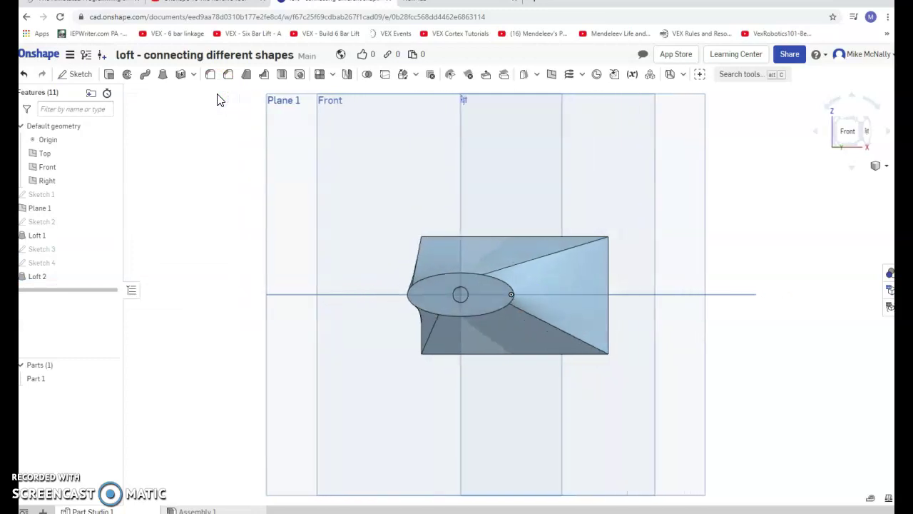
pyautogui.press('Right')
pyautogui.press('Left')
pyautogui.press('Left')
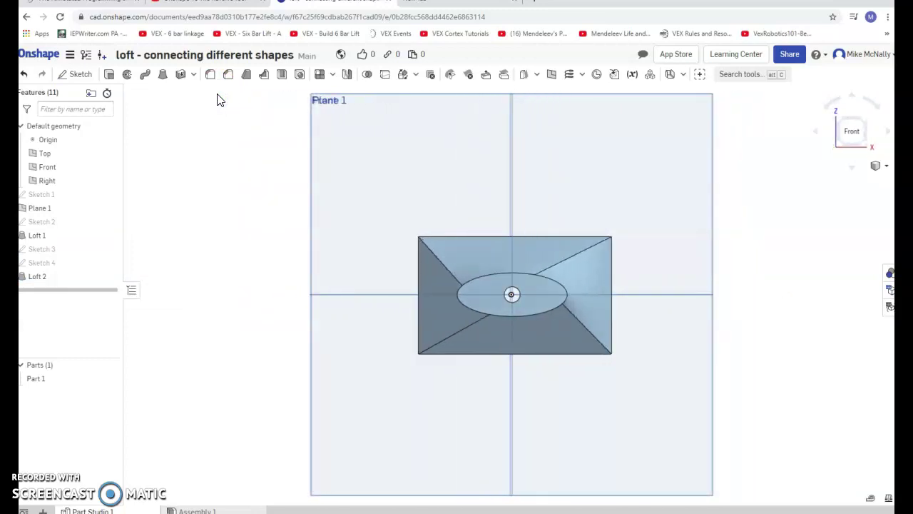
pyautogui.press('Right')
pyautogui.press('Right')
pyautogui.press('Right')
pyautogui.press('Right')
pyautogui.press('Right')
pyautogui.press('Right')
pyautogui.press('Right')
pyautogui.press('Right')
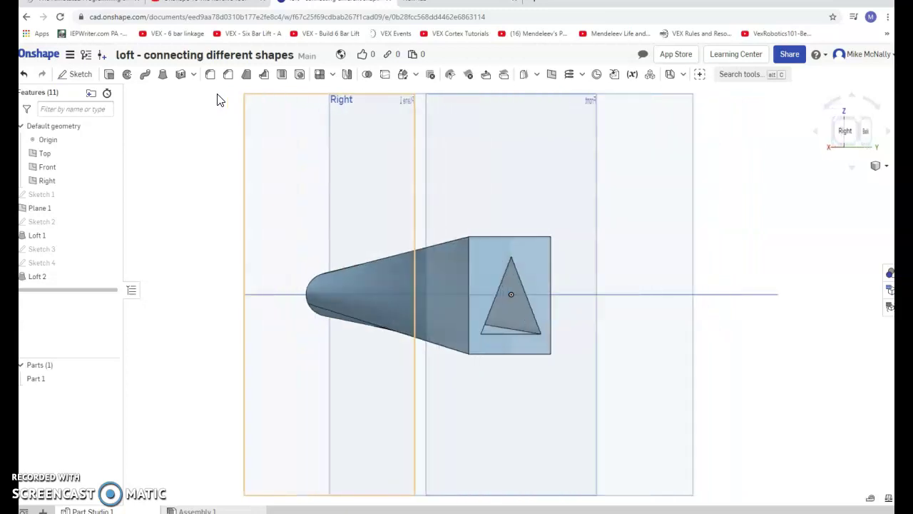
pyautogui.press('Right')
pyautogui.press('Right')
pyautogui.press('Right')
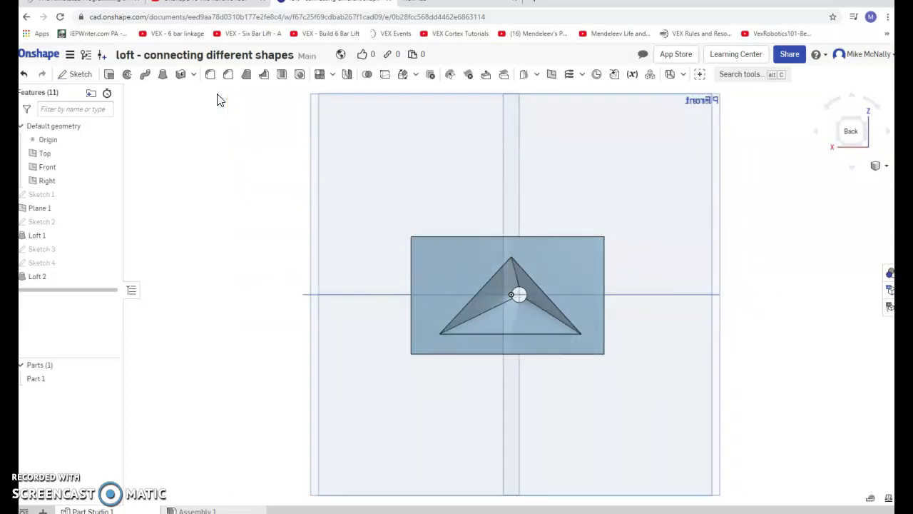
pyautogui.press('Up')
pyautogui.press('Down')
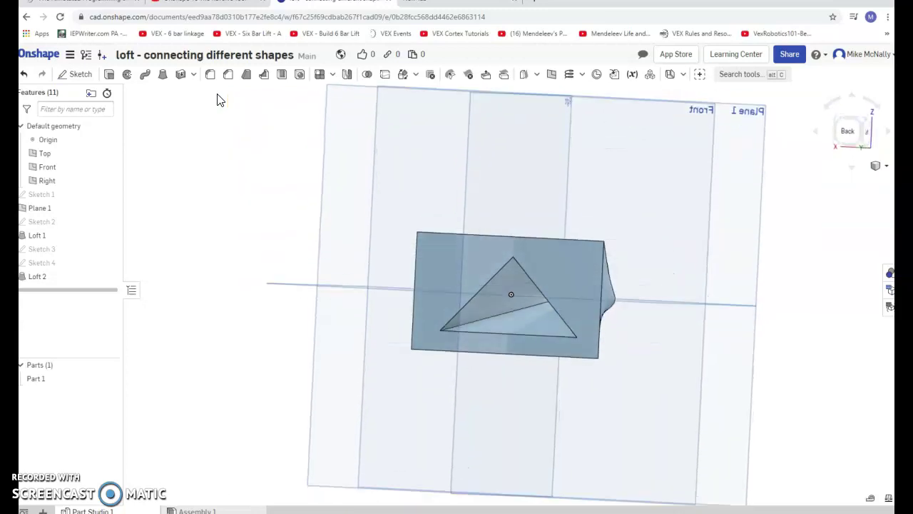
pyautogui.press('Right')
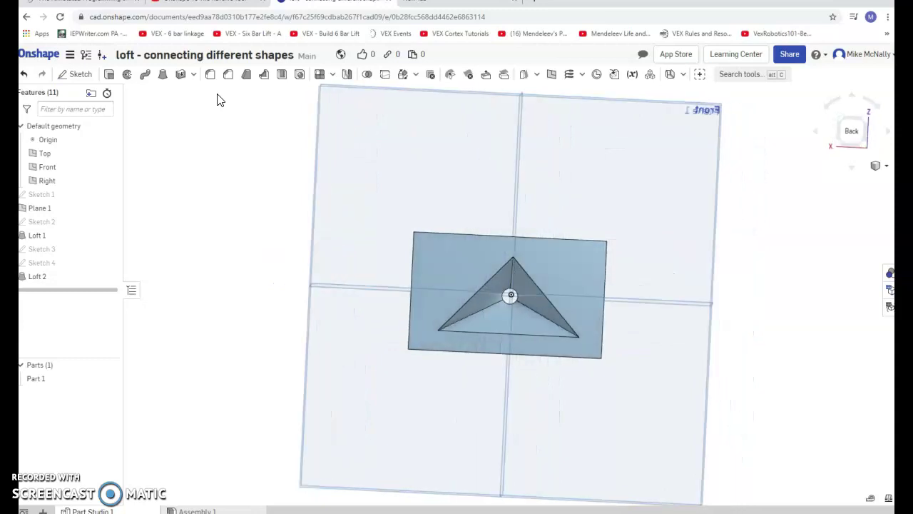
pyautogui.click(258, 159)
pyautogui.click(542, 307)
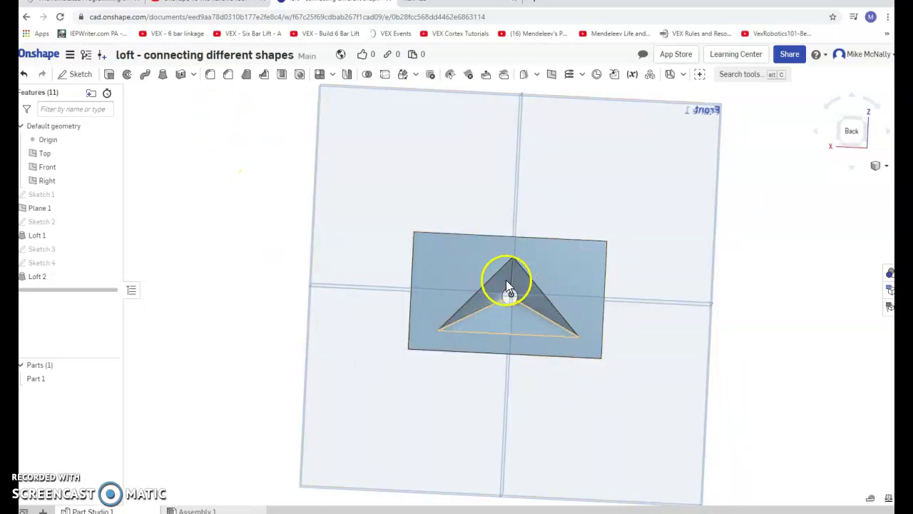